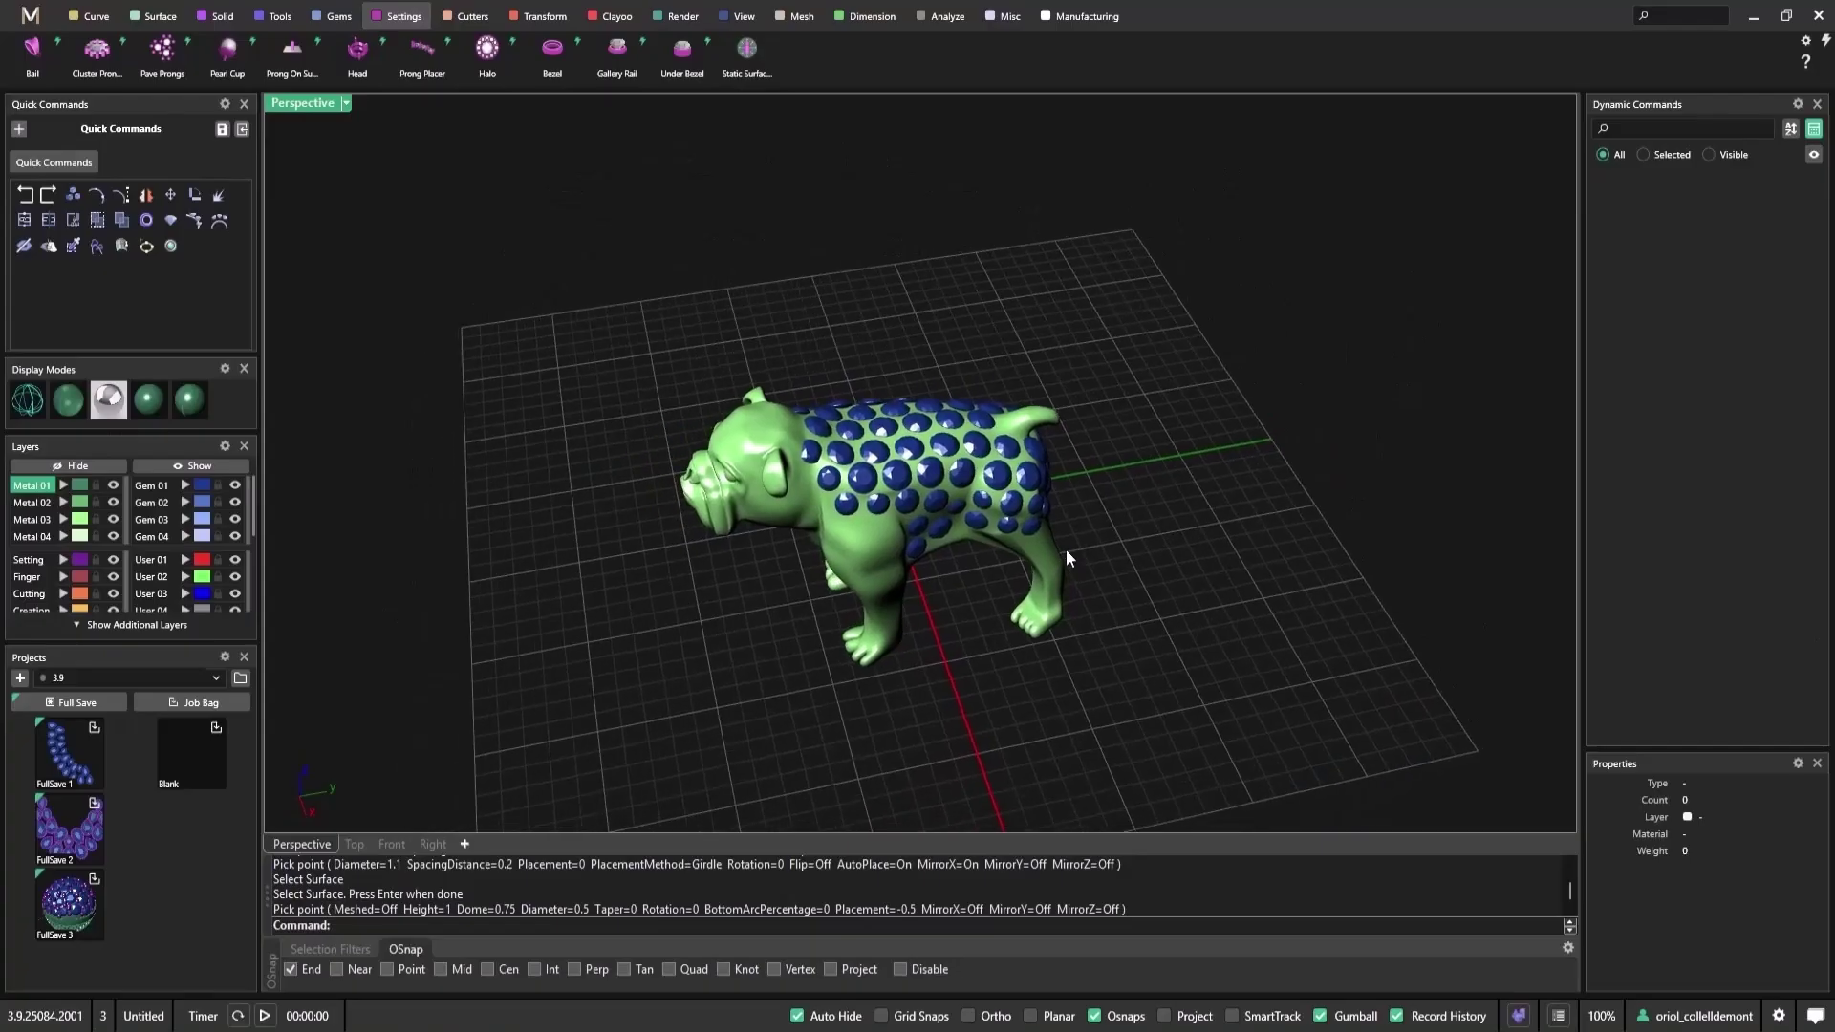
{"action": "right_click_drag", "start_coordinate": [1024, 528], "coordinate": [899, 457]}
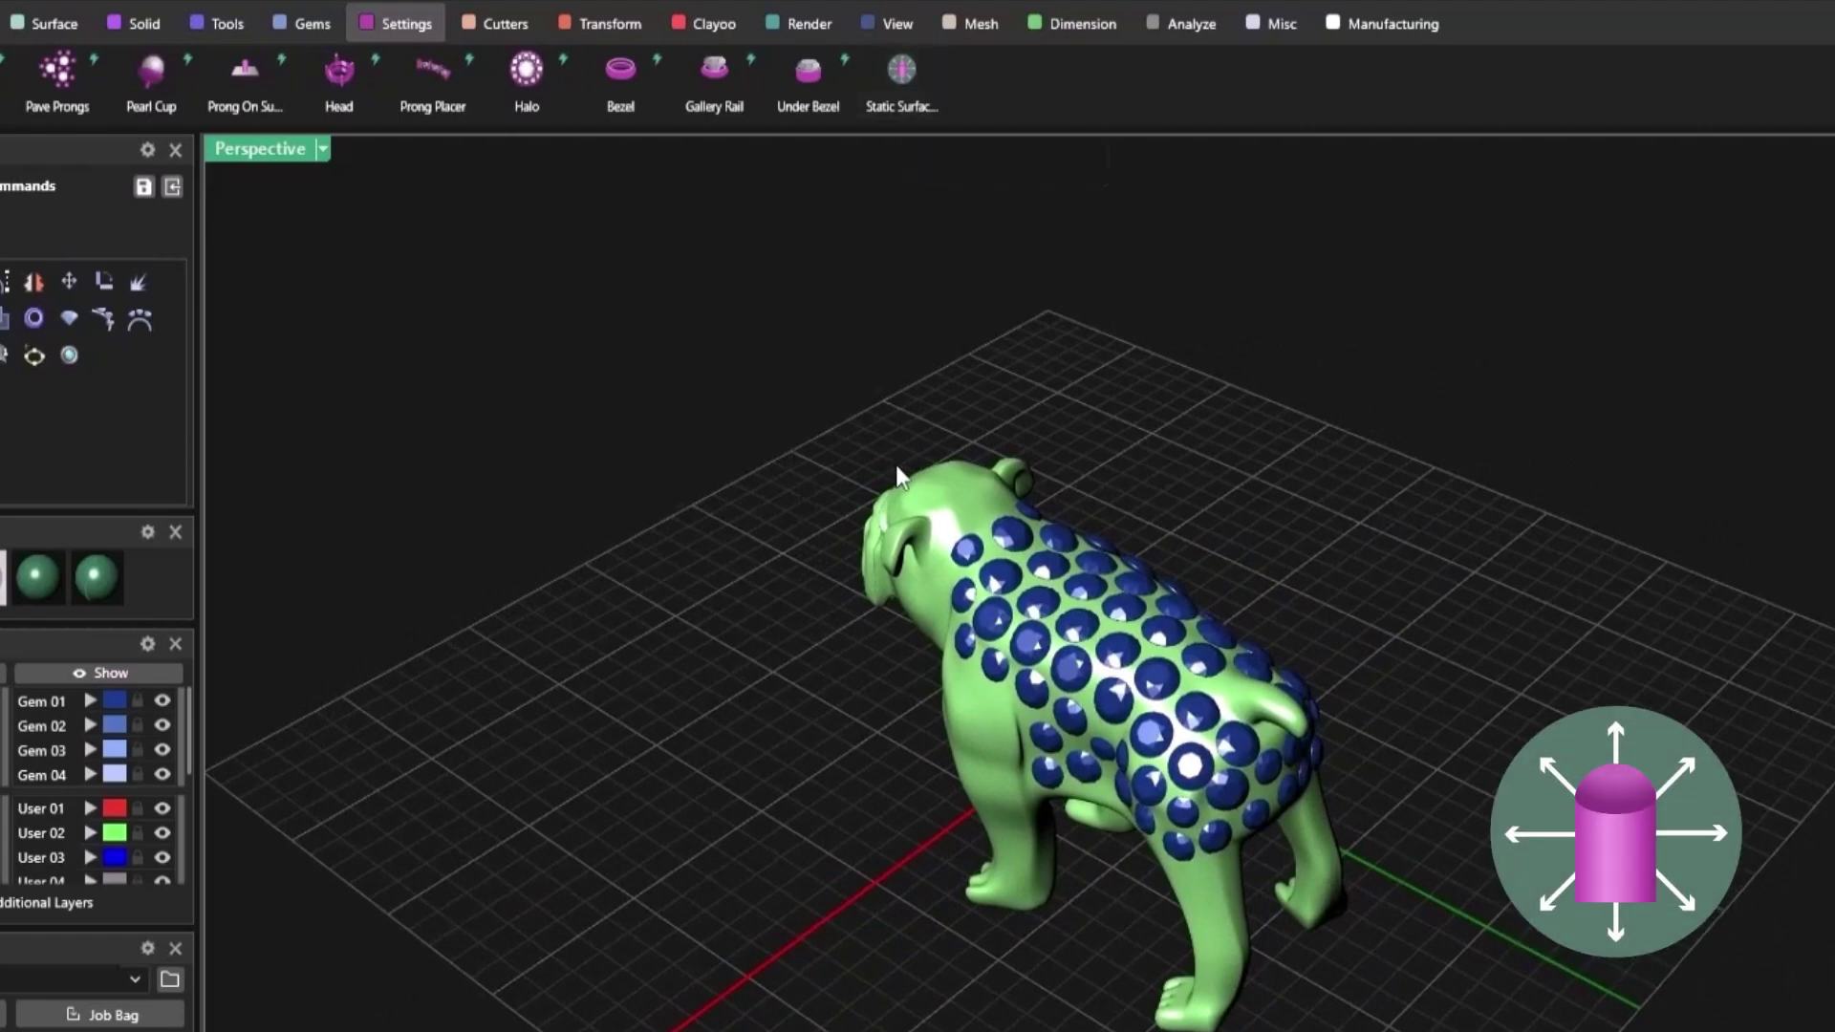
{"action": "right_click_drag", "start_coordinate": [896, 465], "coordinate": [1049, 461]}
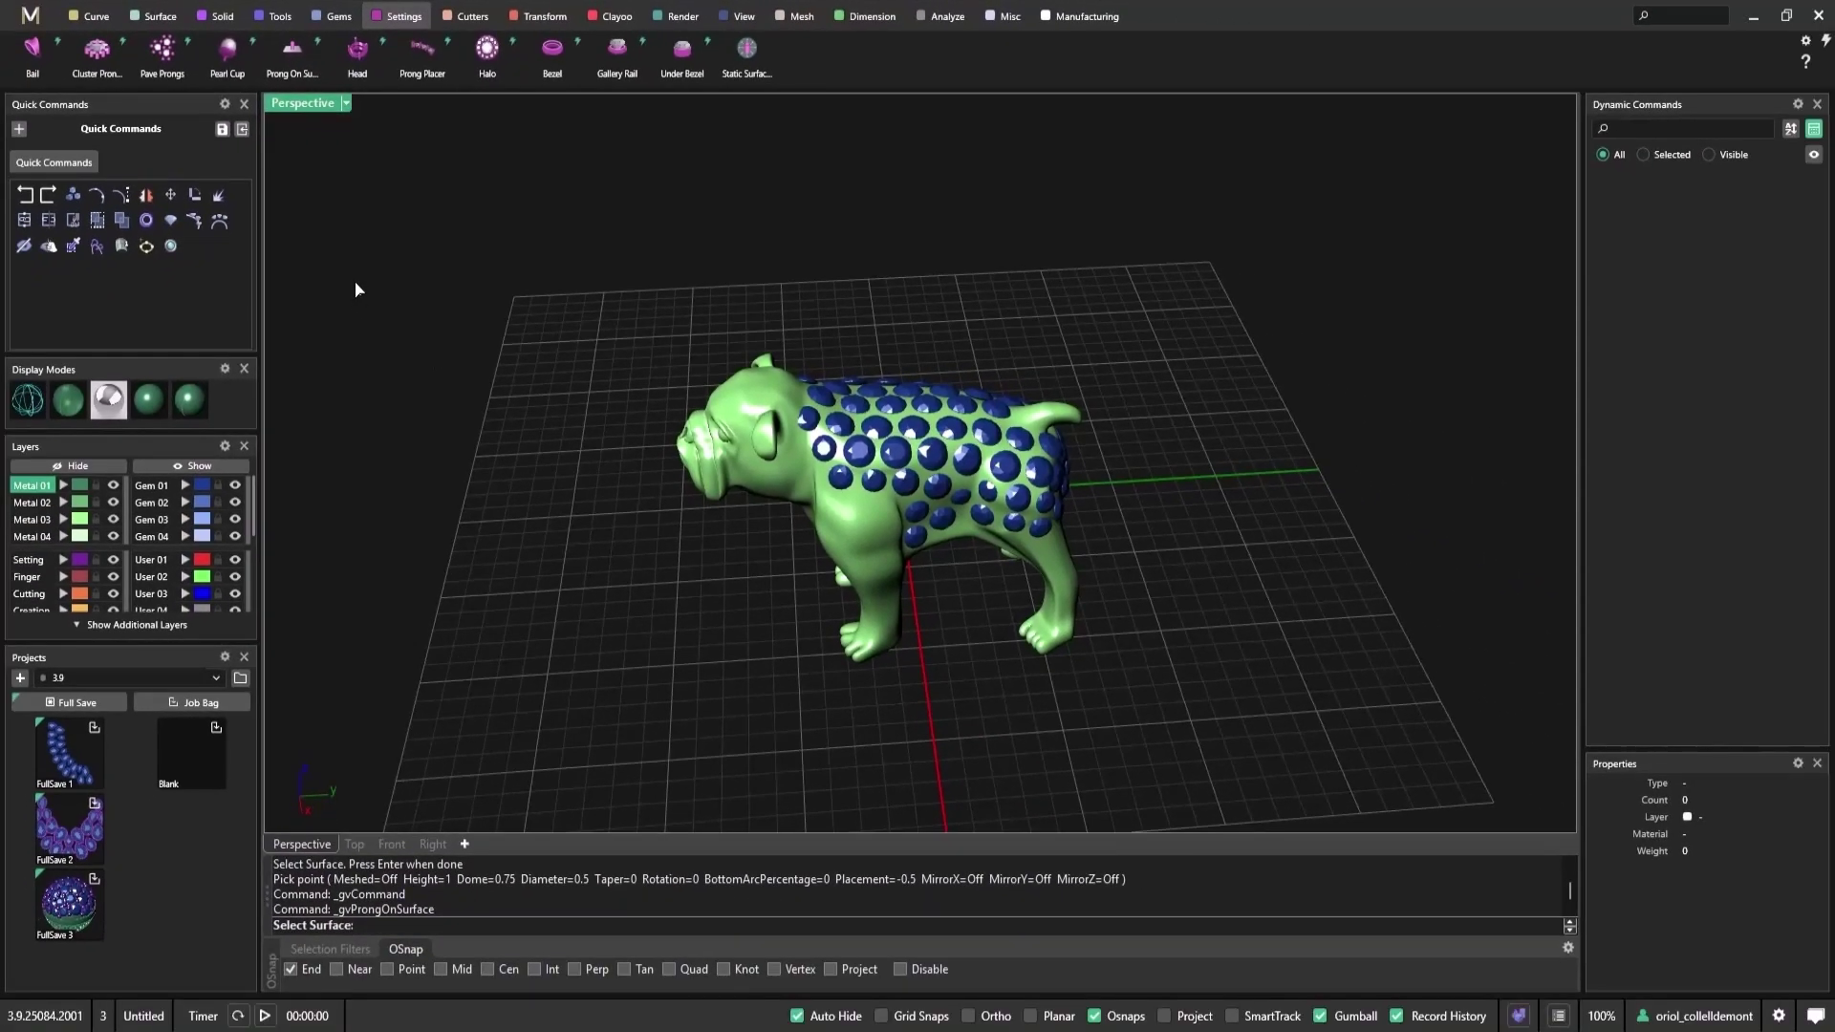
{"action": "right_click_drag", "start_coordinate": [755, 549], "coordinate": [830, 554]}
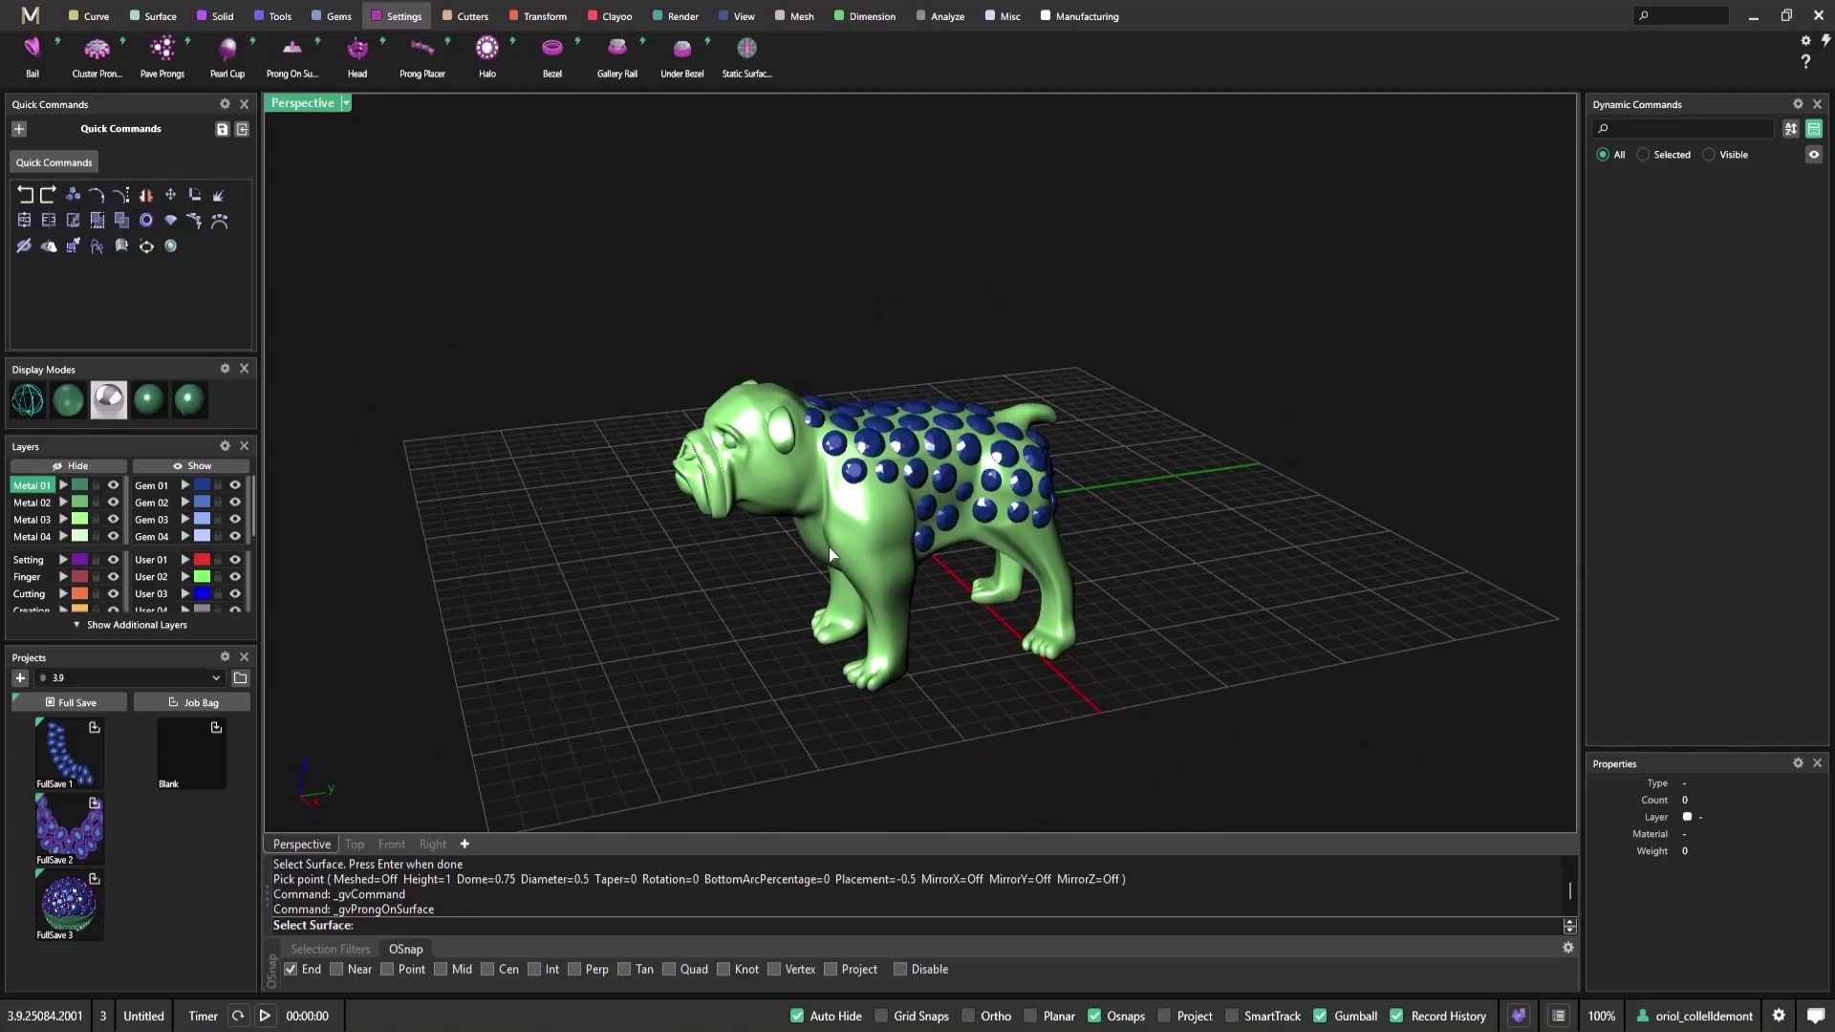
{"action": "key", "text": "Return"}
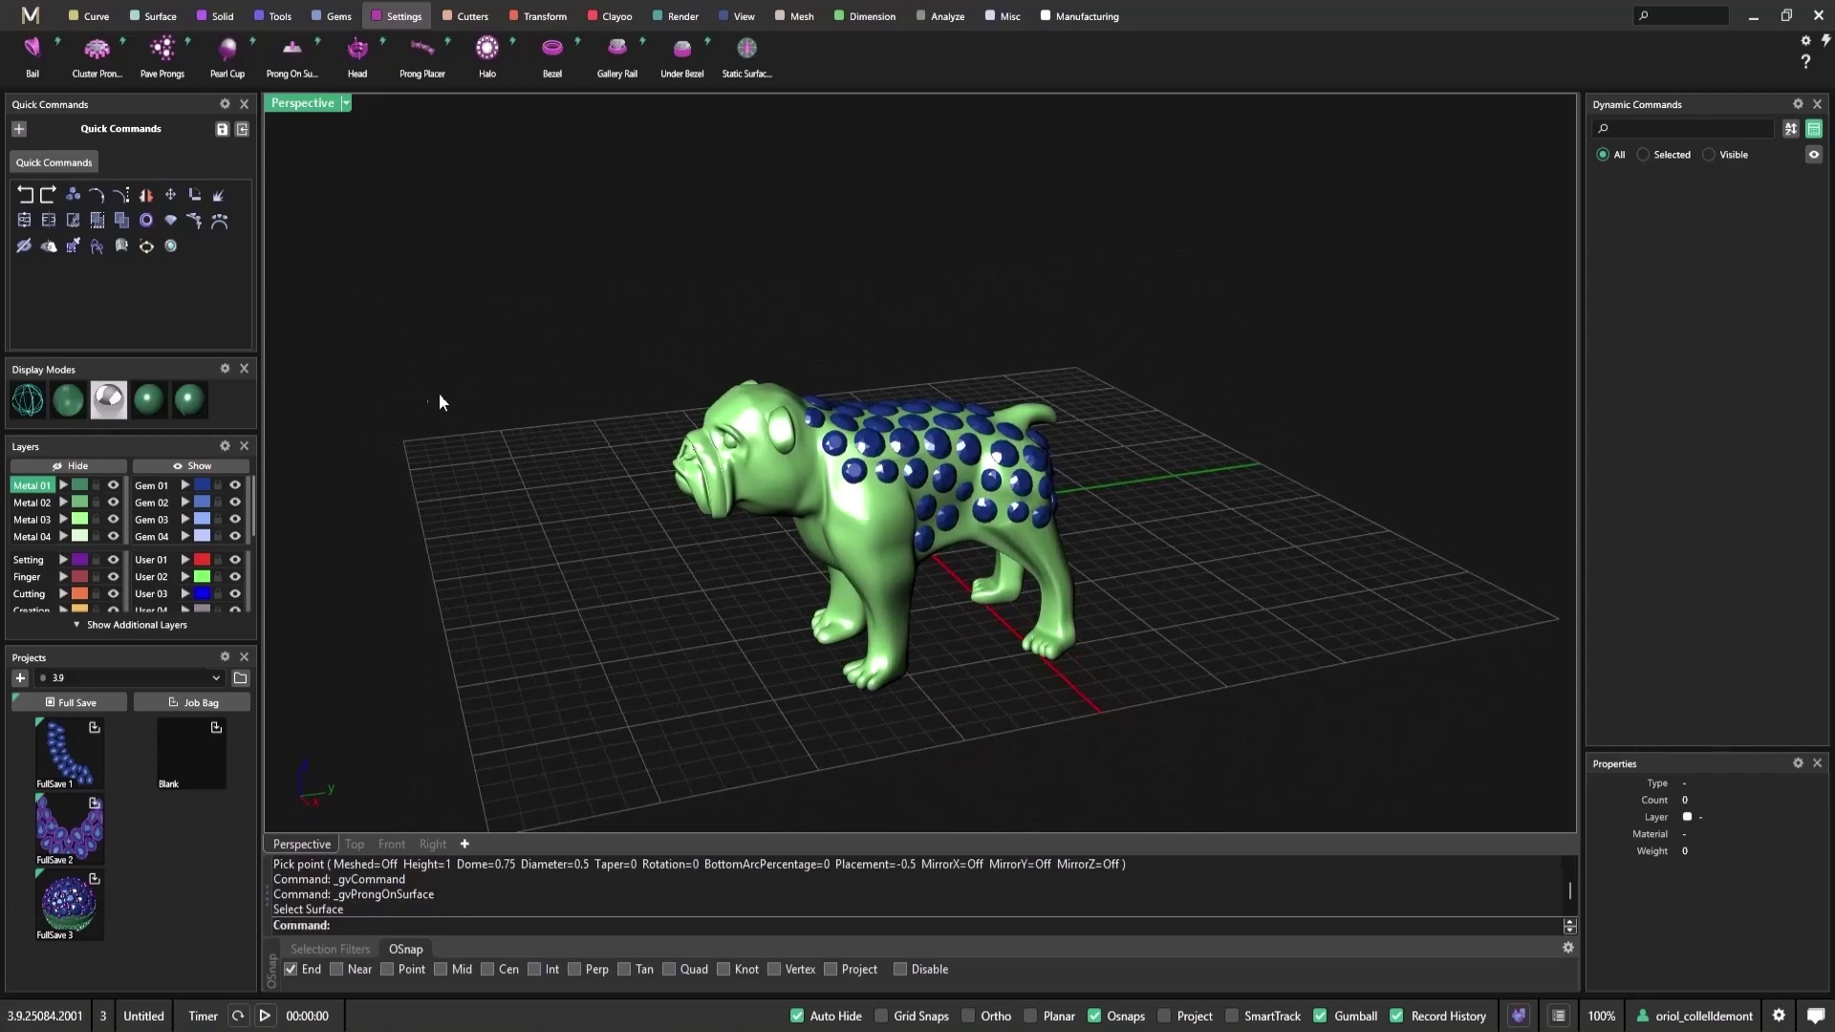
{"action": "left_click", "coordinate": [860, 564]}
{"action": "left_click", "coordinate": [499, 490]}
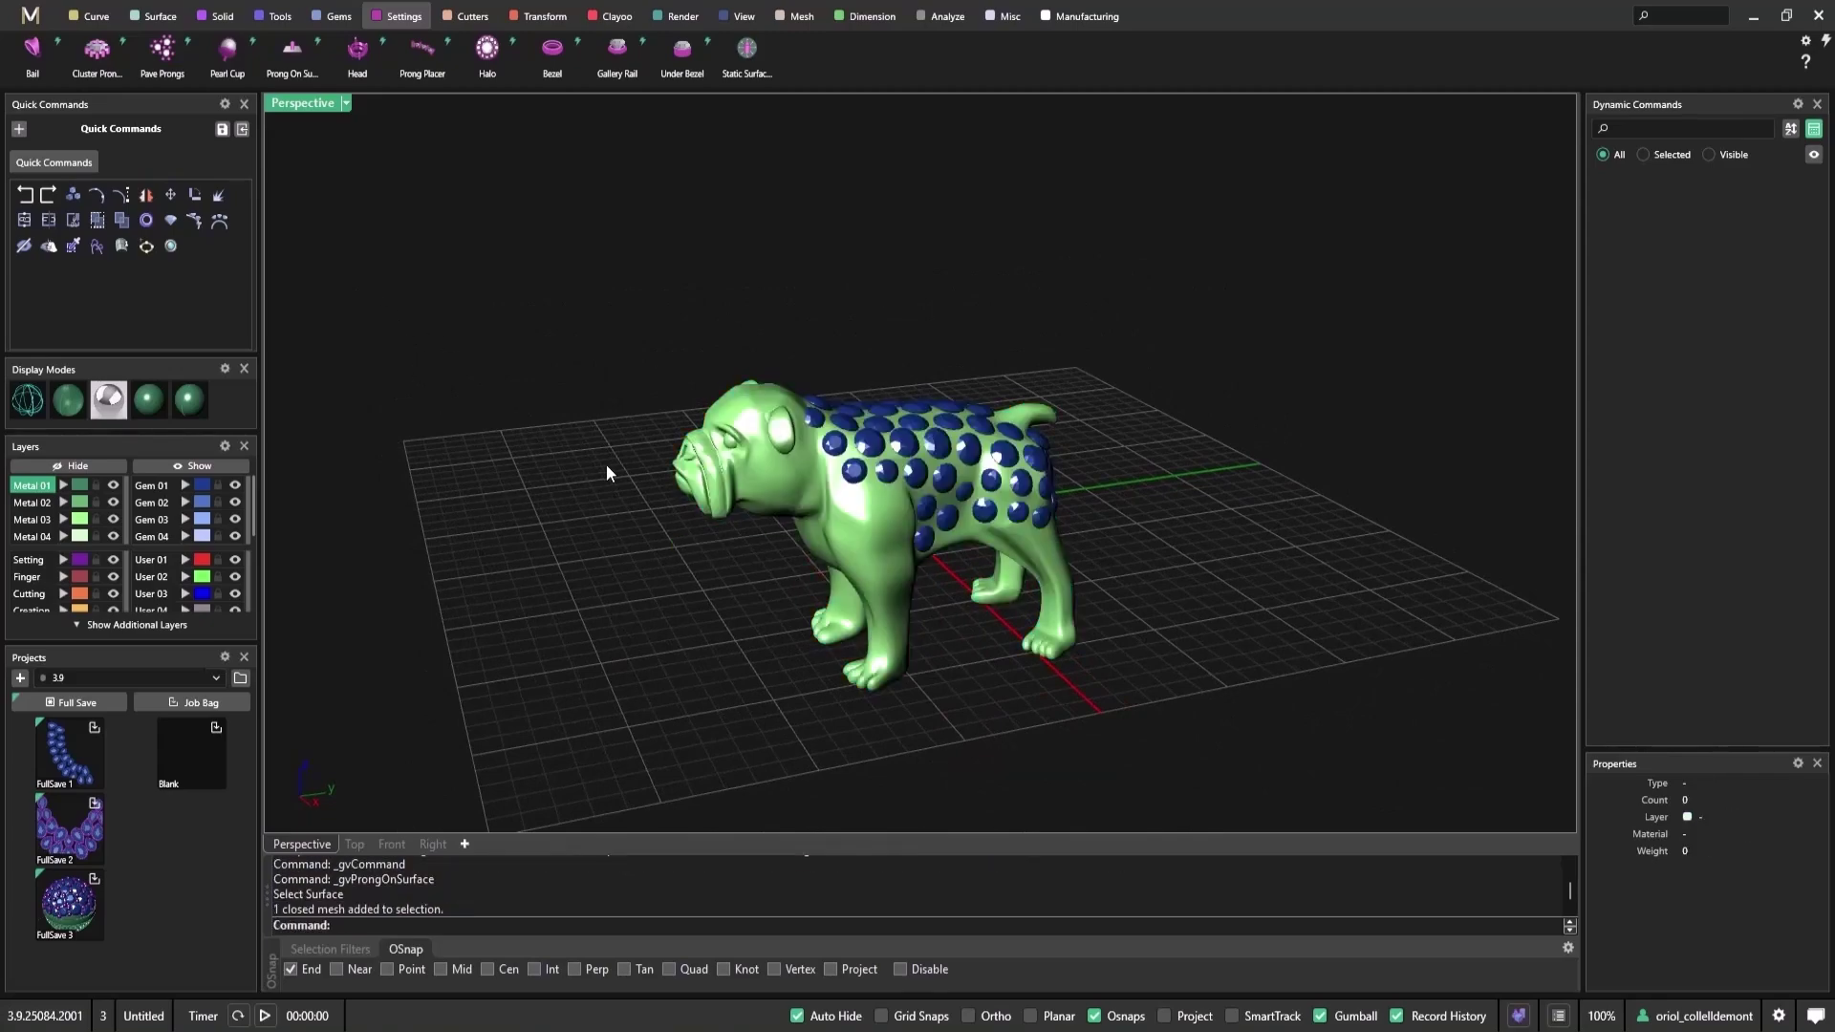
{"action": "right_click_drag", "start_coordinate": [607, 468], "coordinate": [459, 514]}
{"action": "mouse_move", "coordinate": [822, 525]}
{"action": "right_mouse_down"}
{"action": "mouse_move", "coordinate": [688, 553]}
{"action": "mouse_move", "coordinate": [812, 549]}
{"action": "right_mouse_up"}
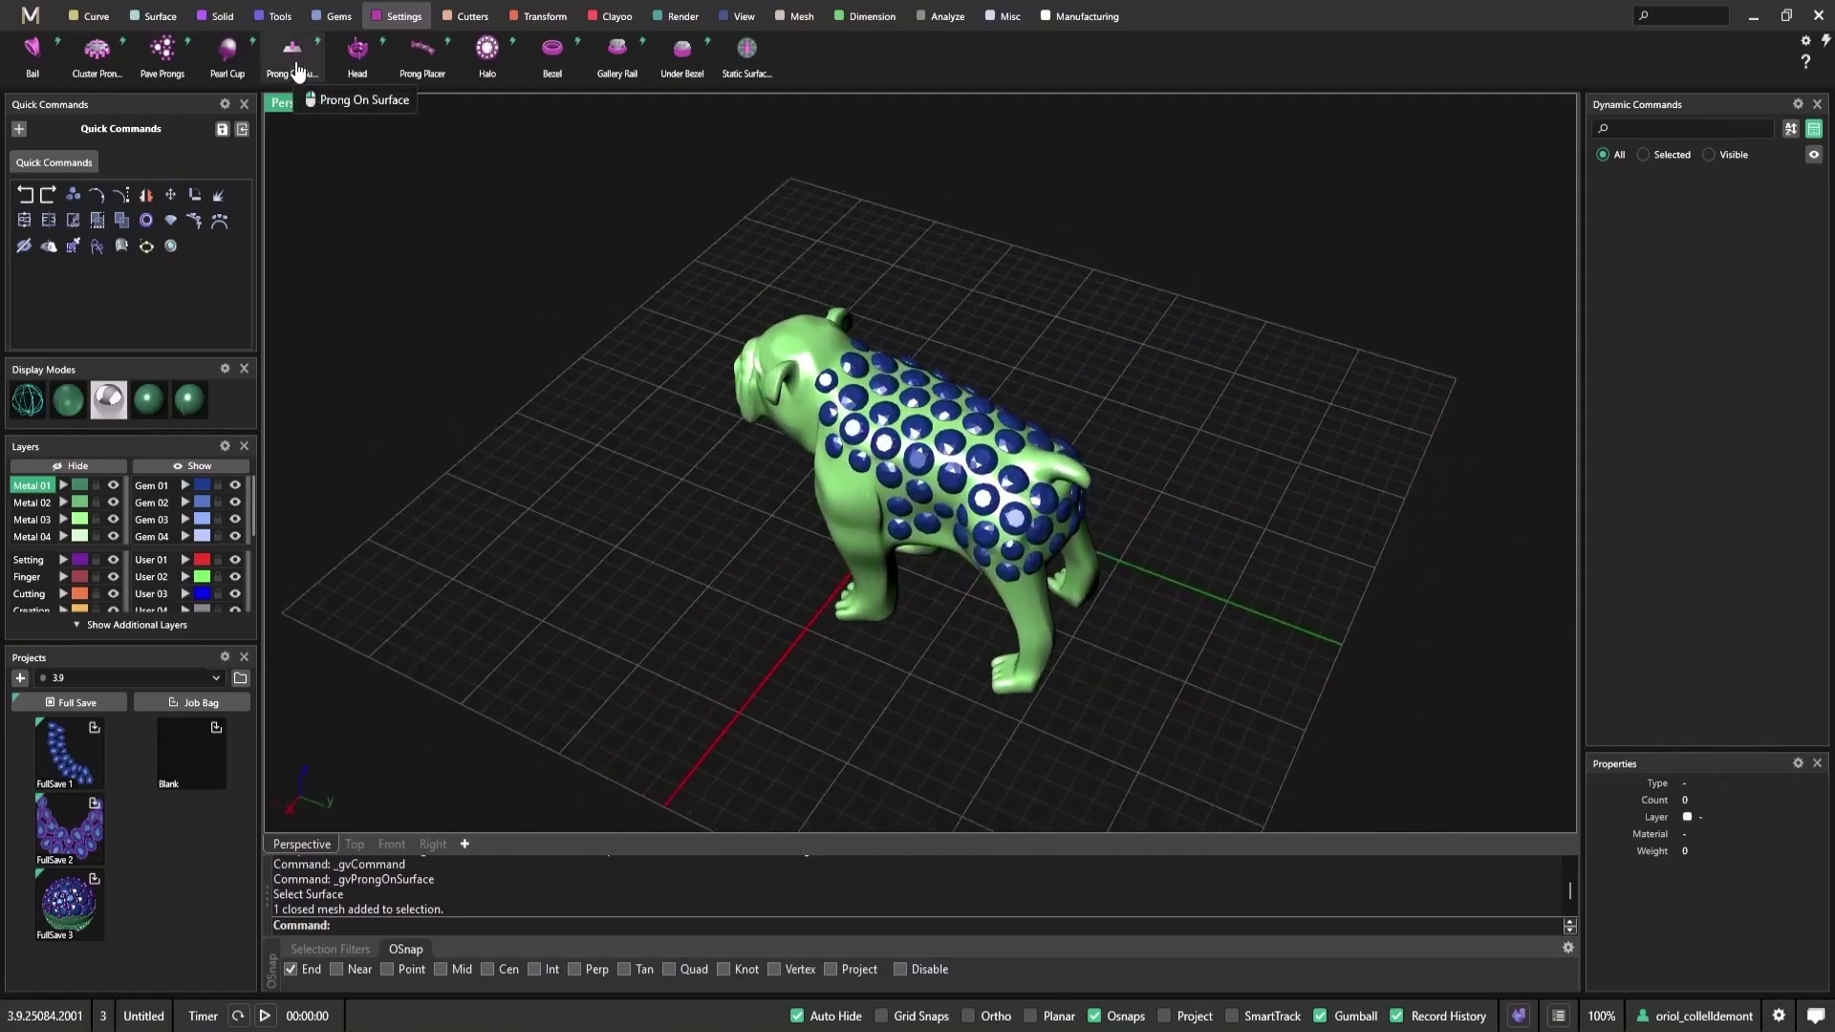
{"action": "right_click_drag", "start_coordinate": [556, 377], "coordinate": [925, 439]}
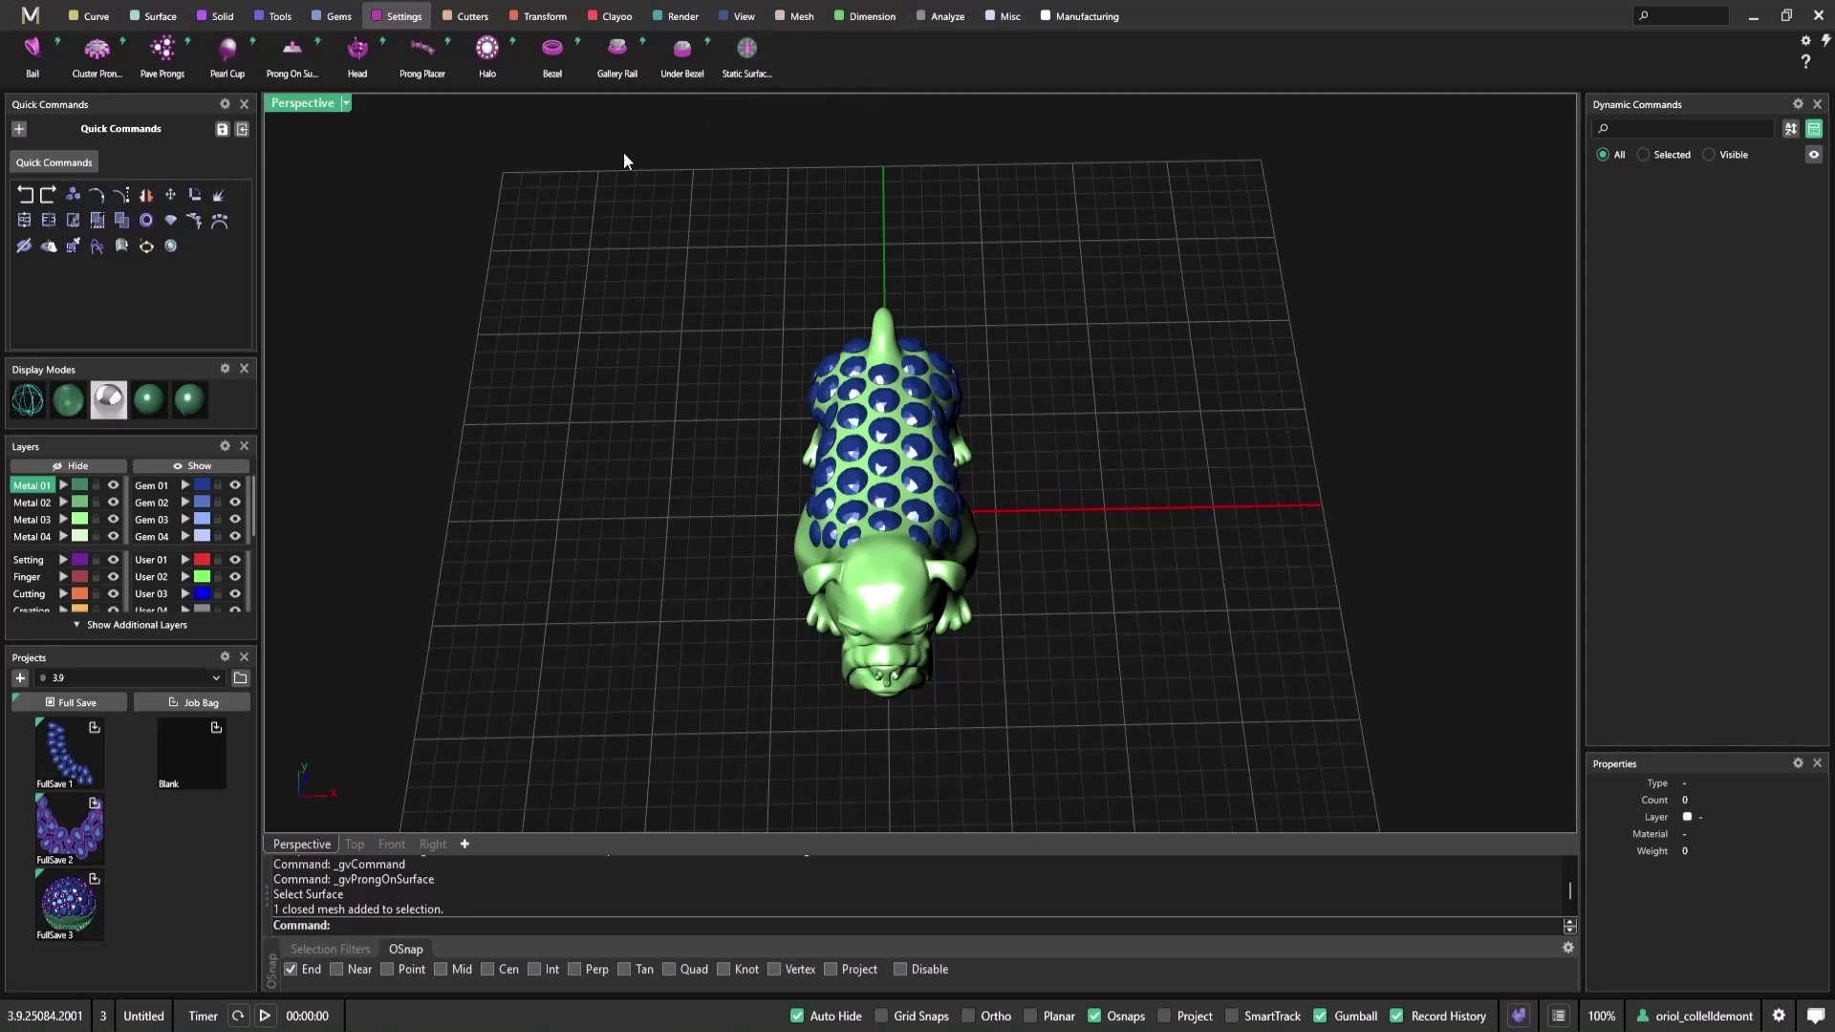
Step: Start the Static Surface Prong command with the bulldog mesh as the target surface
{"action": "left_click", "coordinate": [333, 17]}
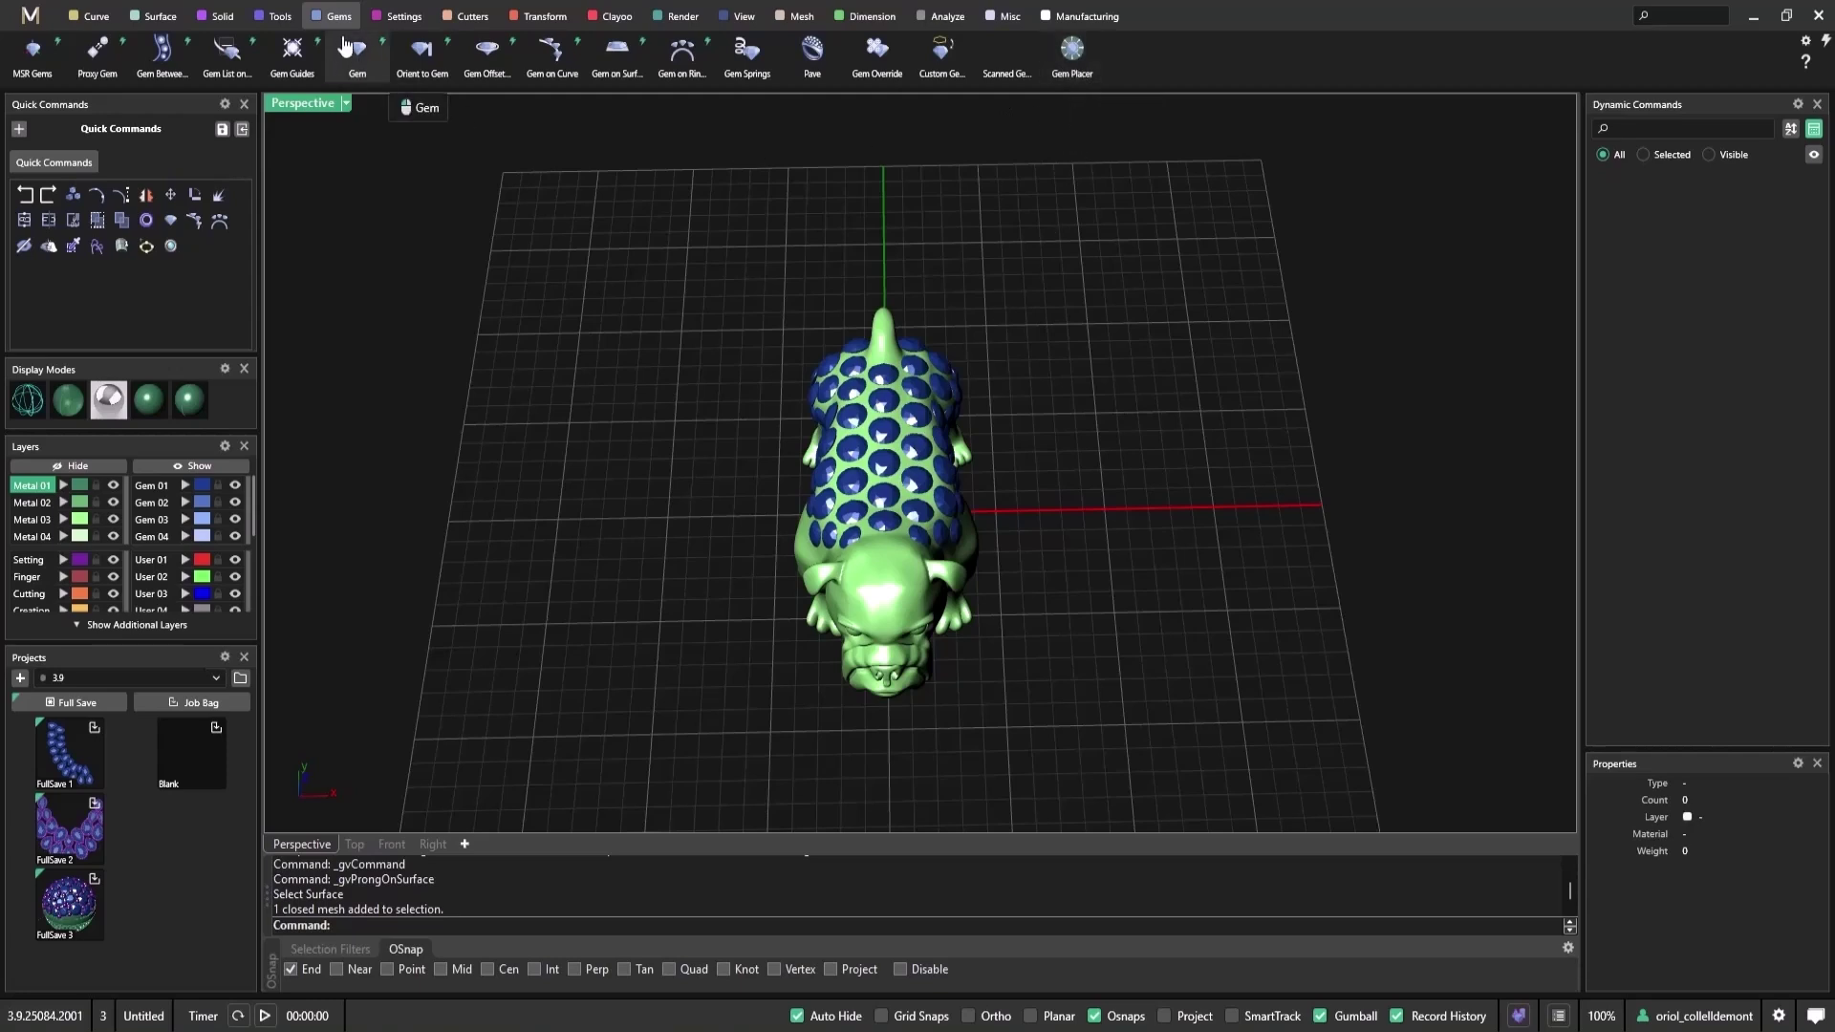
{"action": "left_click", "coordinate": [397, 16]}
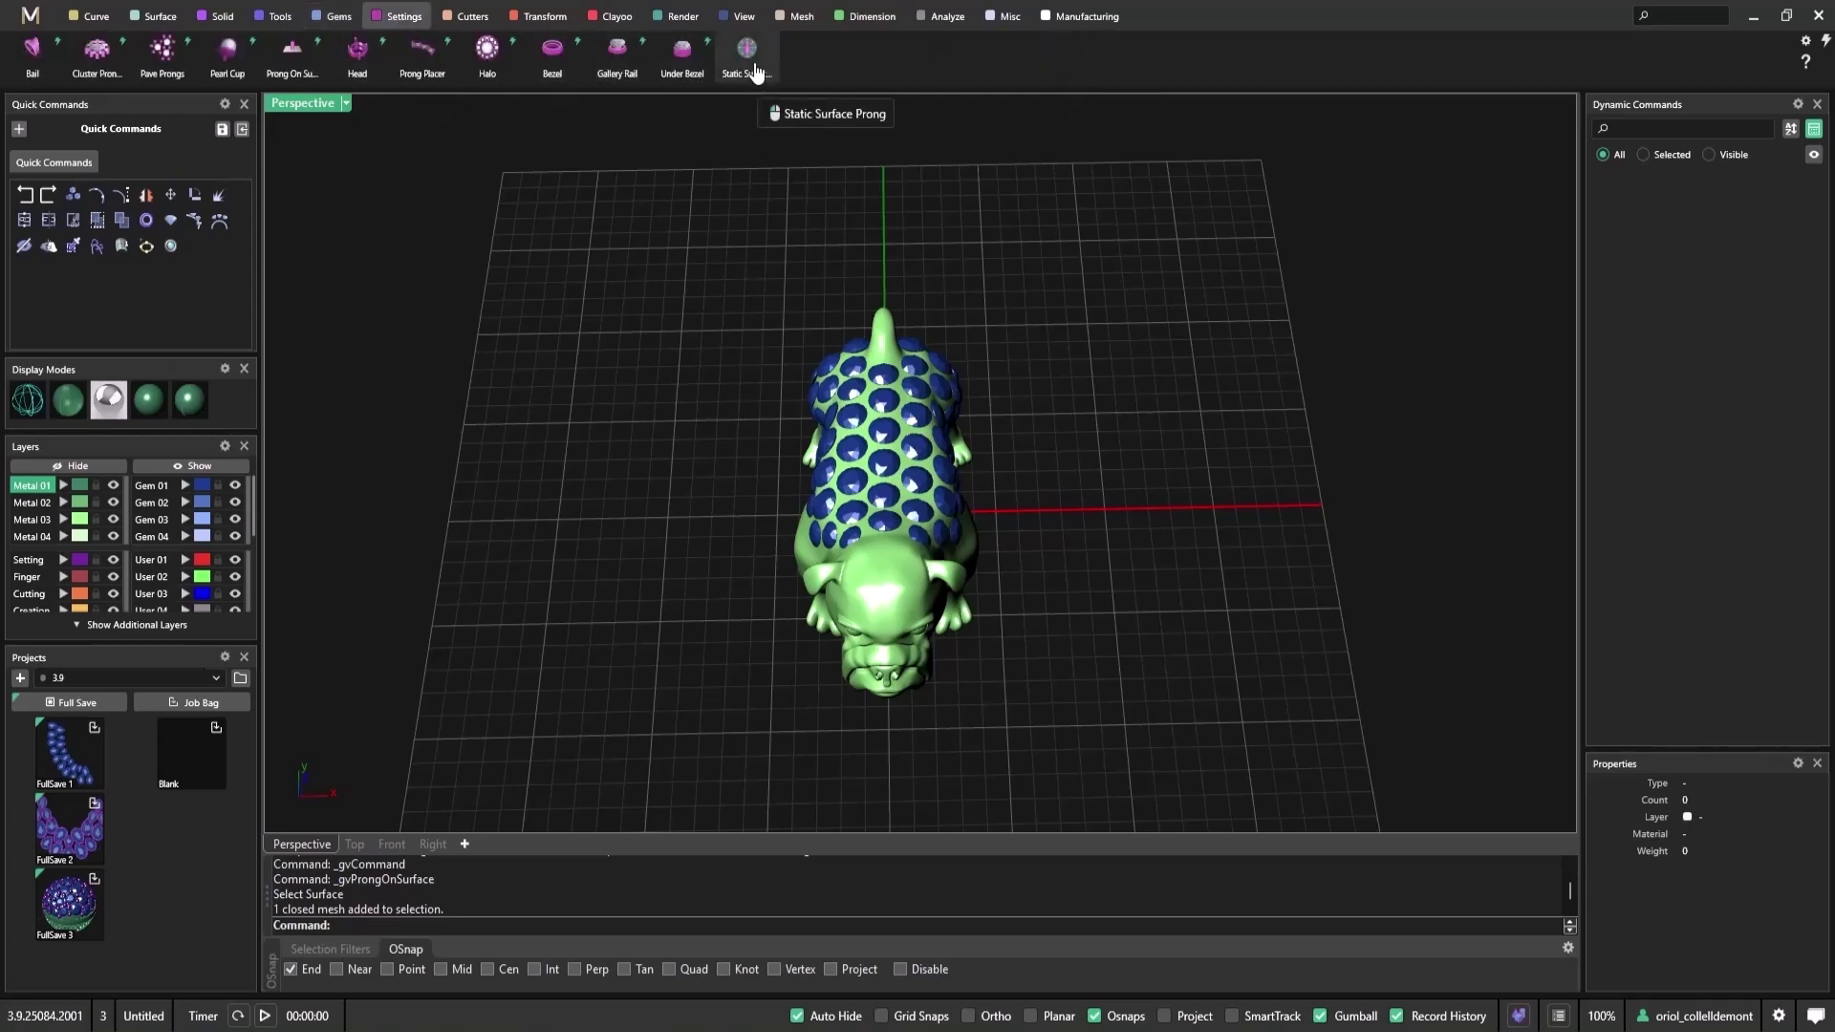
{"action": "left_click", "coordinate": [751, 58]}
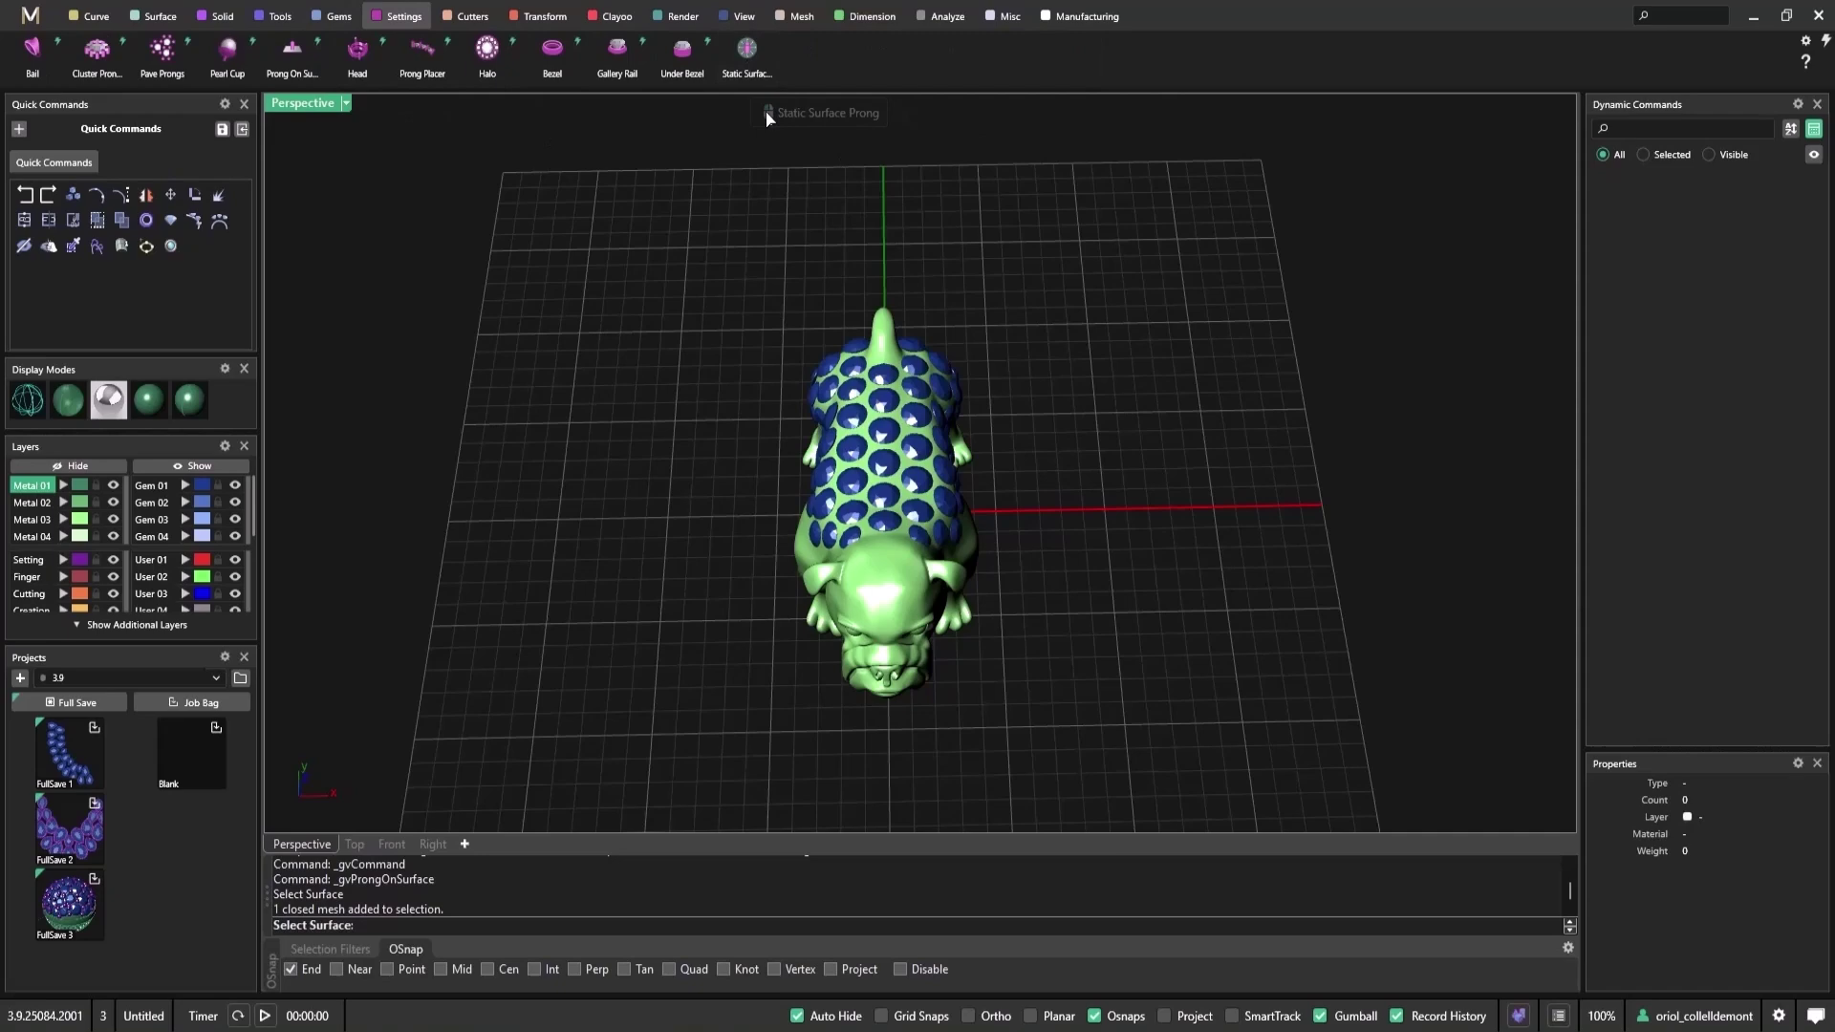
{"action": "right_click_drag", "start_coordinate": [873, 211], "coordinate": [783, 114]}
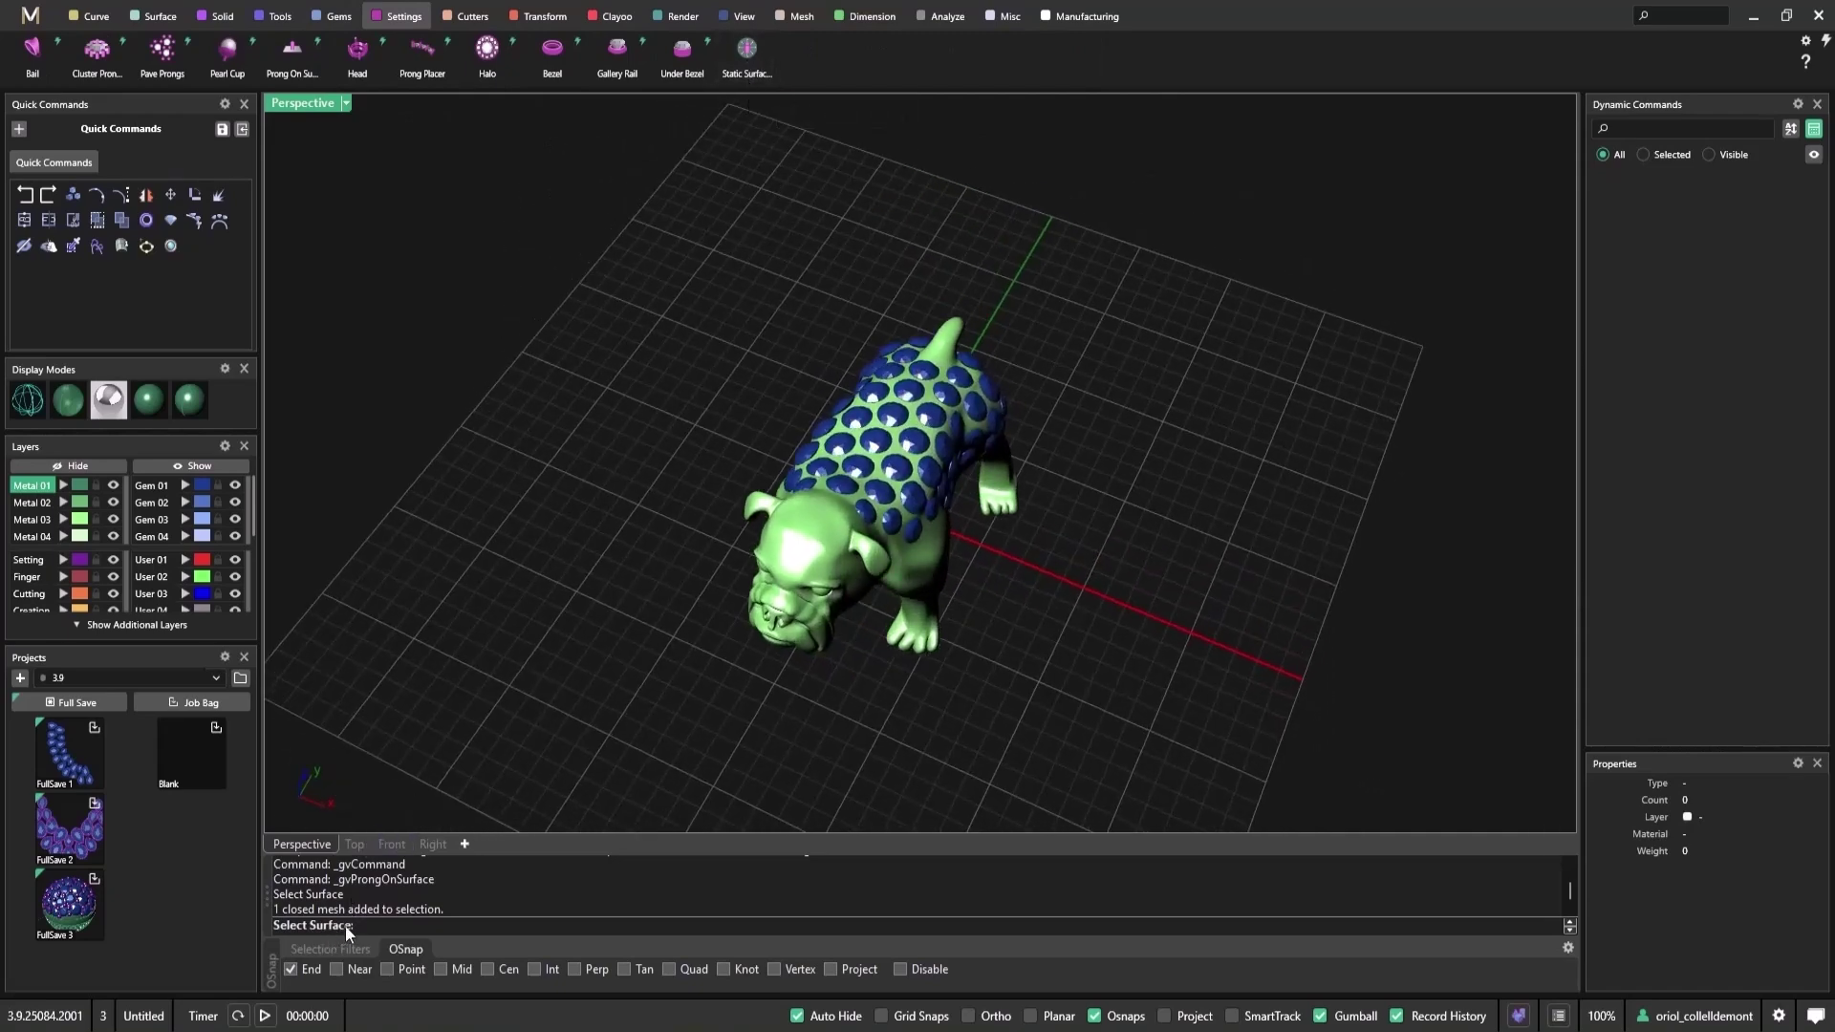
{"action": "left_click", "coordinate": [920, 579]}
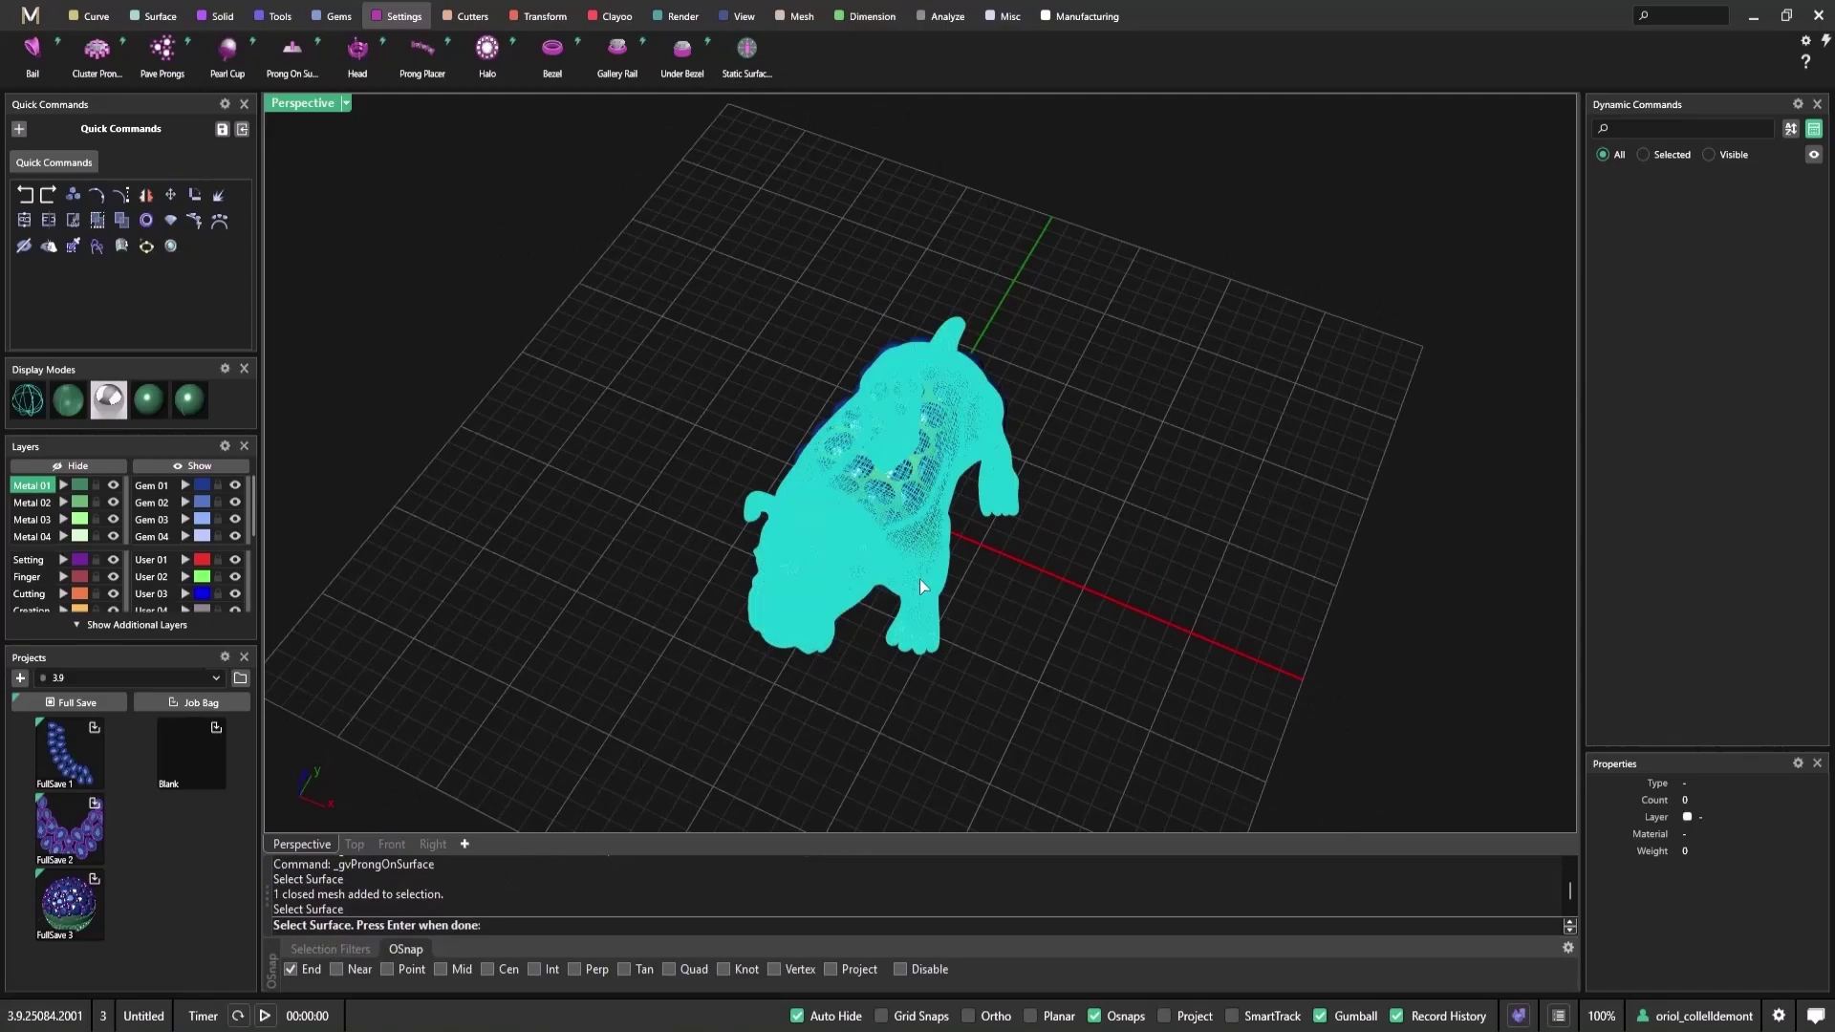
{"action": "key", "text": "Return"}
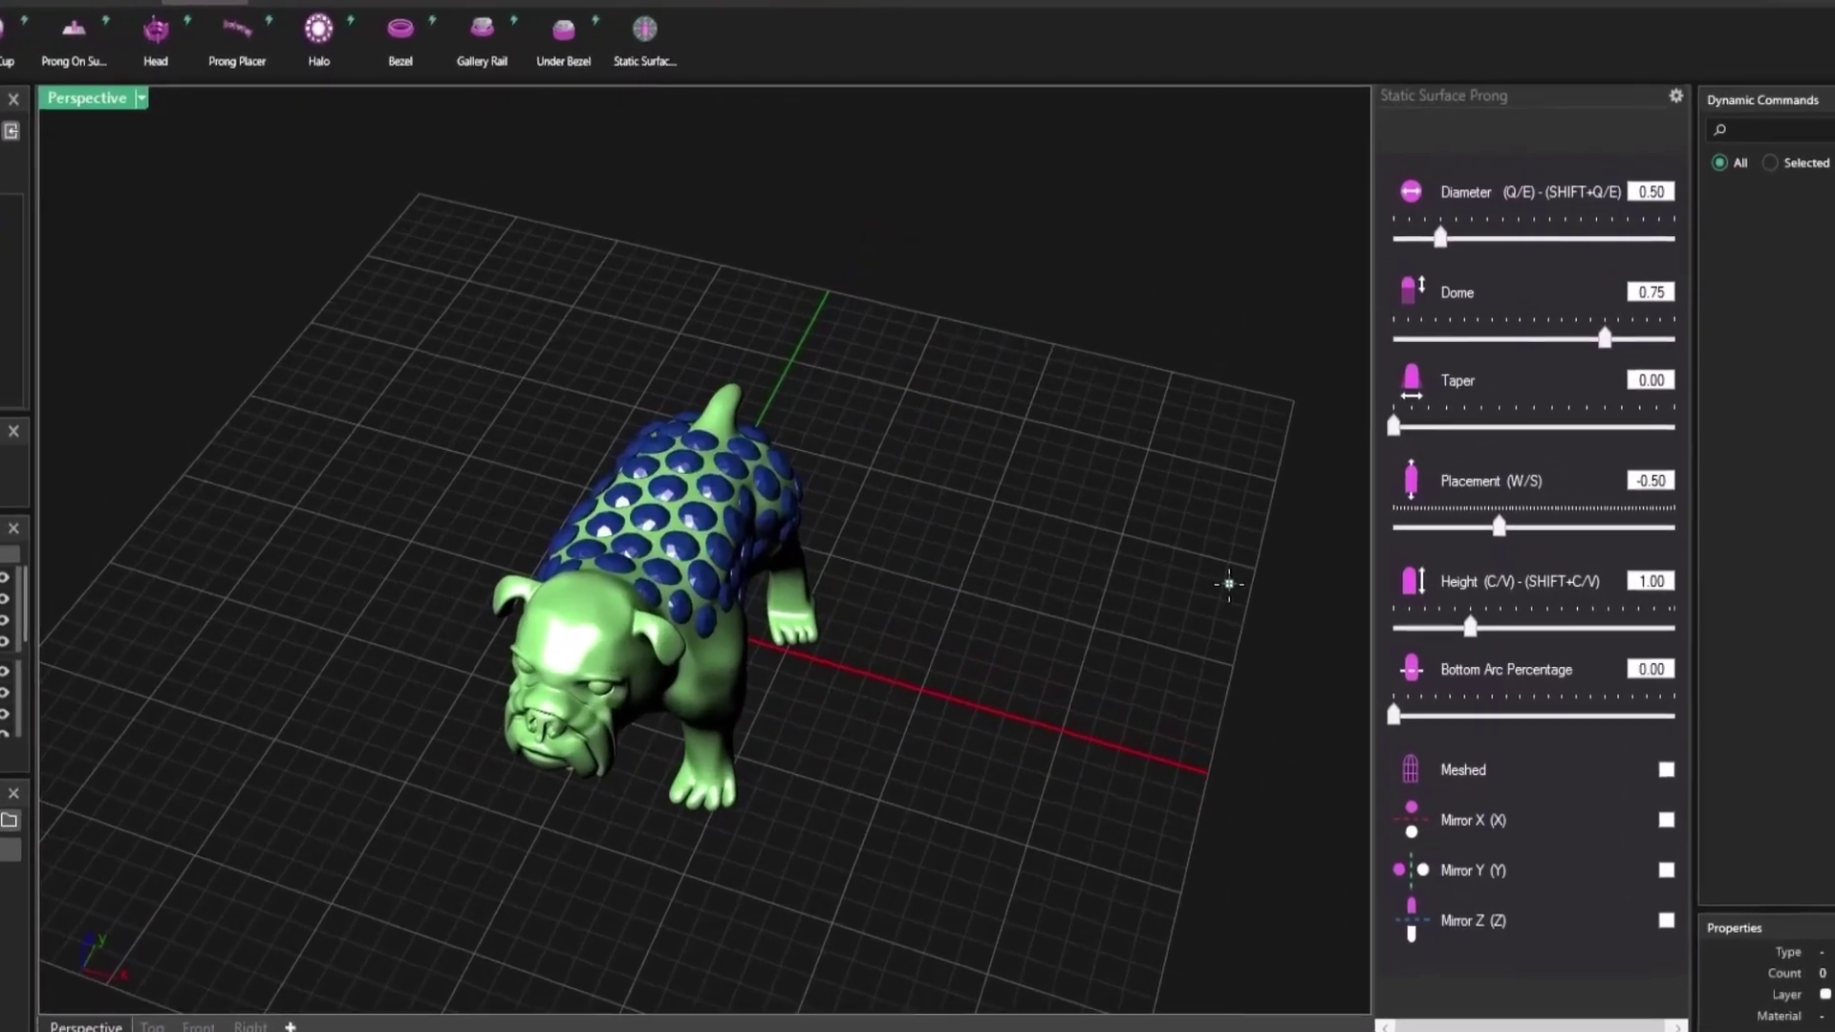
Step: Set the prong diameter to 0.60 and enable Mirror X for the placement
{"action": "right_click_drag", "start_coordinate": [1071, 428], "coordinate": [971, 617]}
{"action": "scroll", "coordinate": [669, 640], "scroll_direction": "up", "scroll_amount": 5}
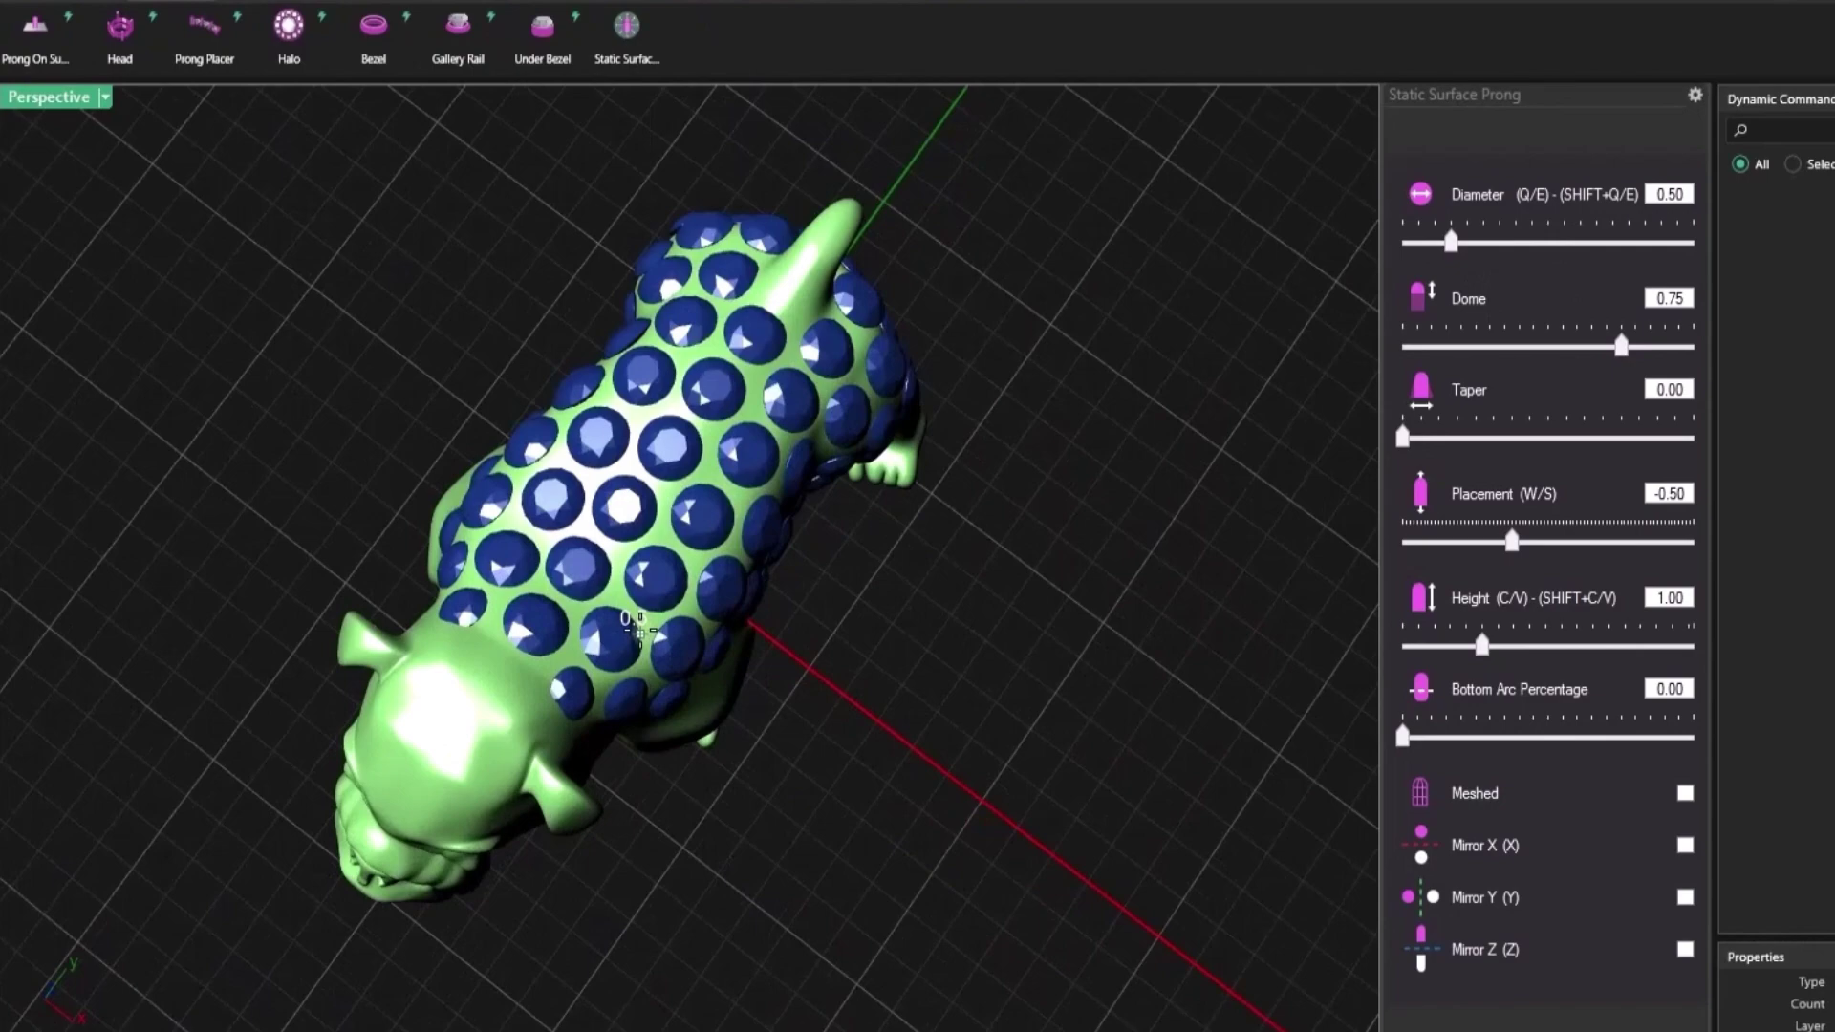
{"action": "scroll", "coordinate": [592, 573], "scroll_direction": "up", "scroll_amount": 5}
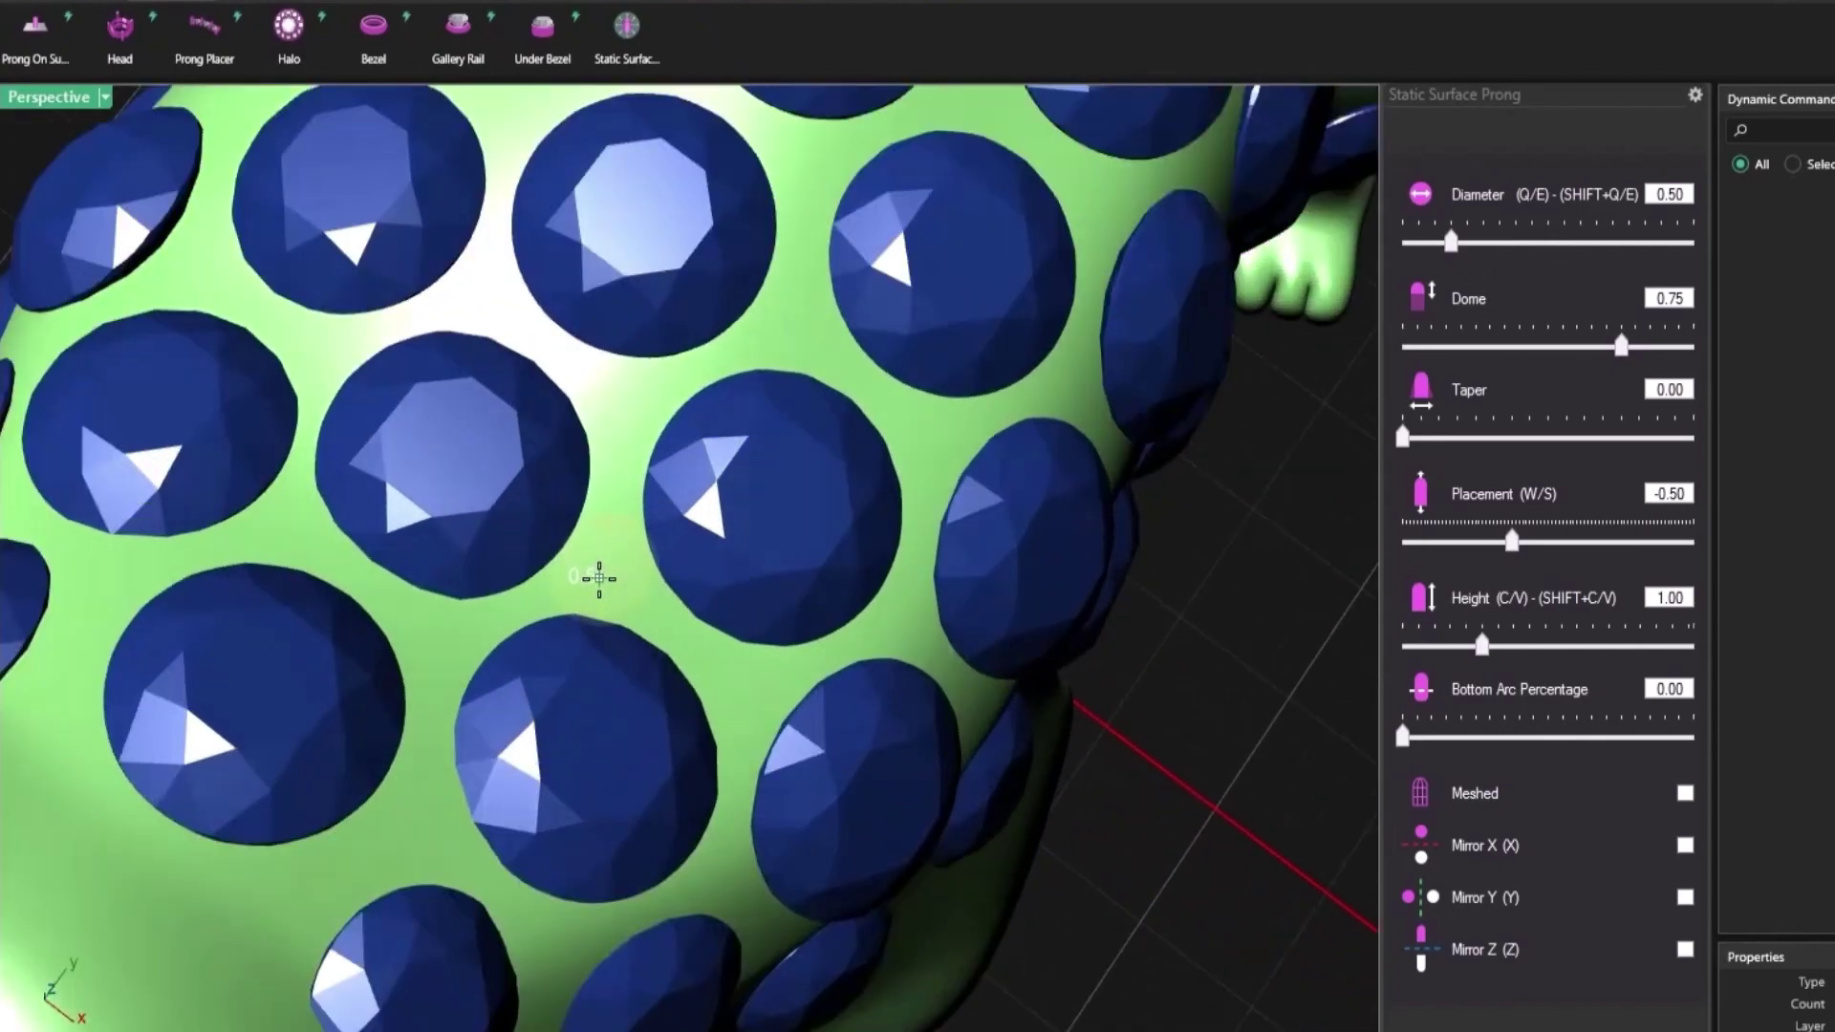
{"action": "scroll", "coordinate": [607, 567], "scroll_direction": "down", "scroll_amount": 2}
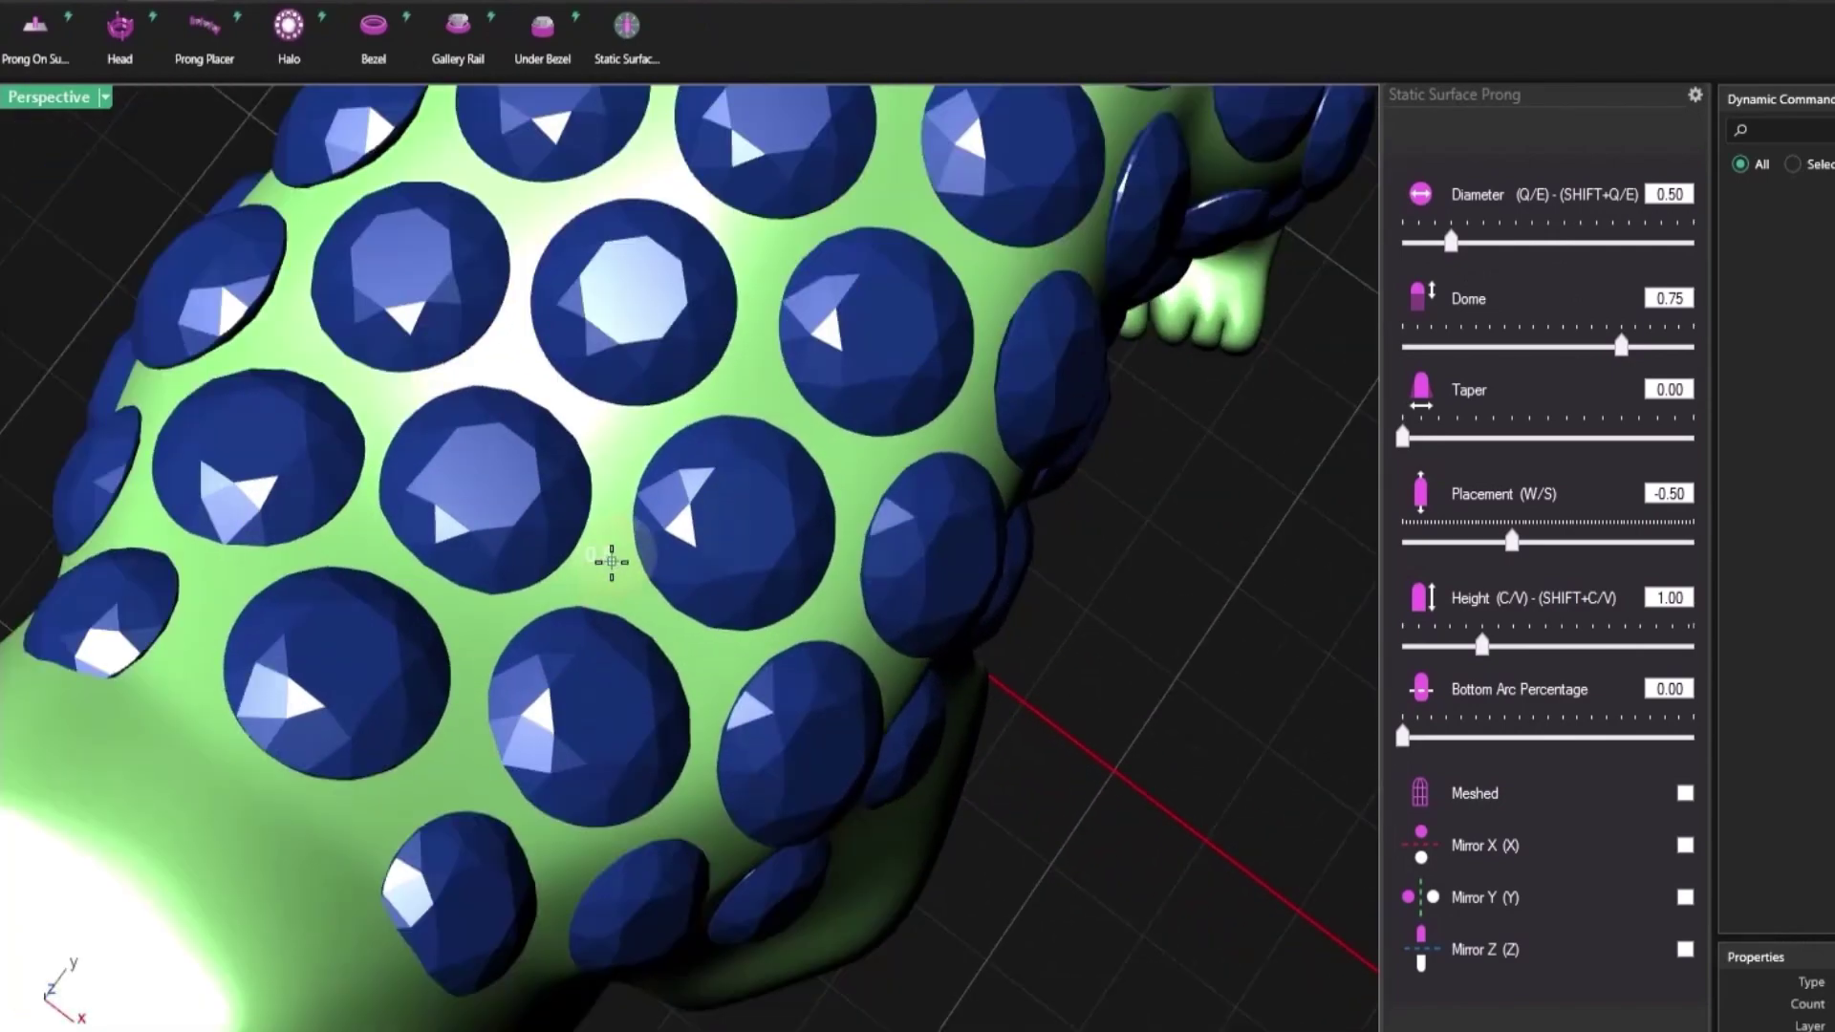
{"action": "key", "text": "e"}
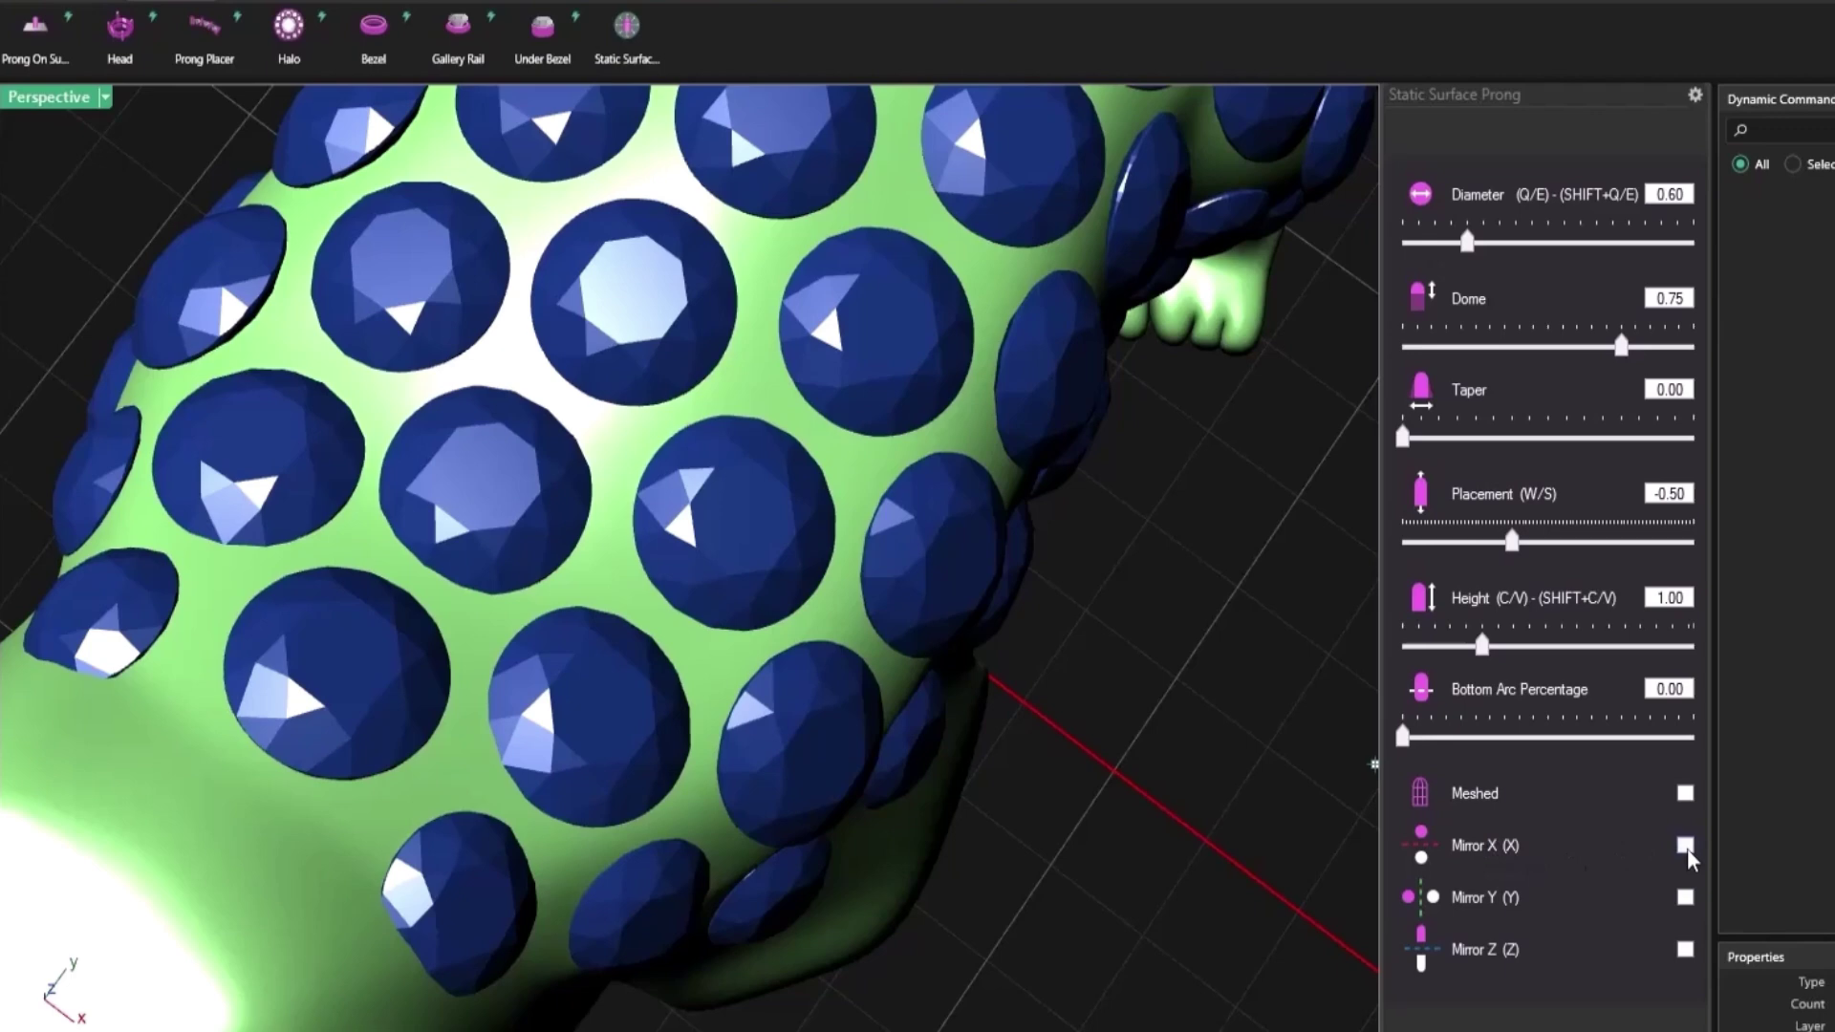
{"action": "left_click", "coordinate": [1687, 846]}
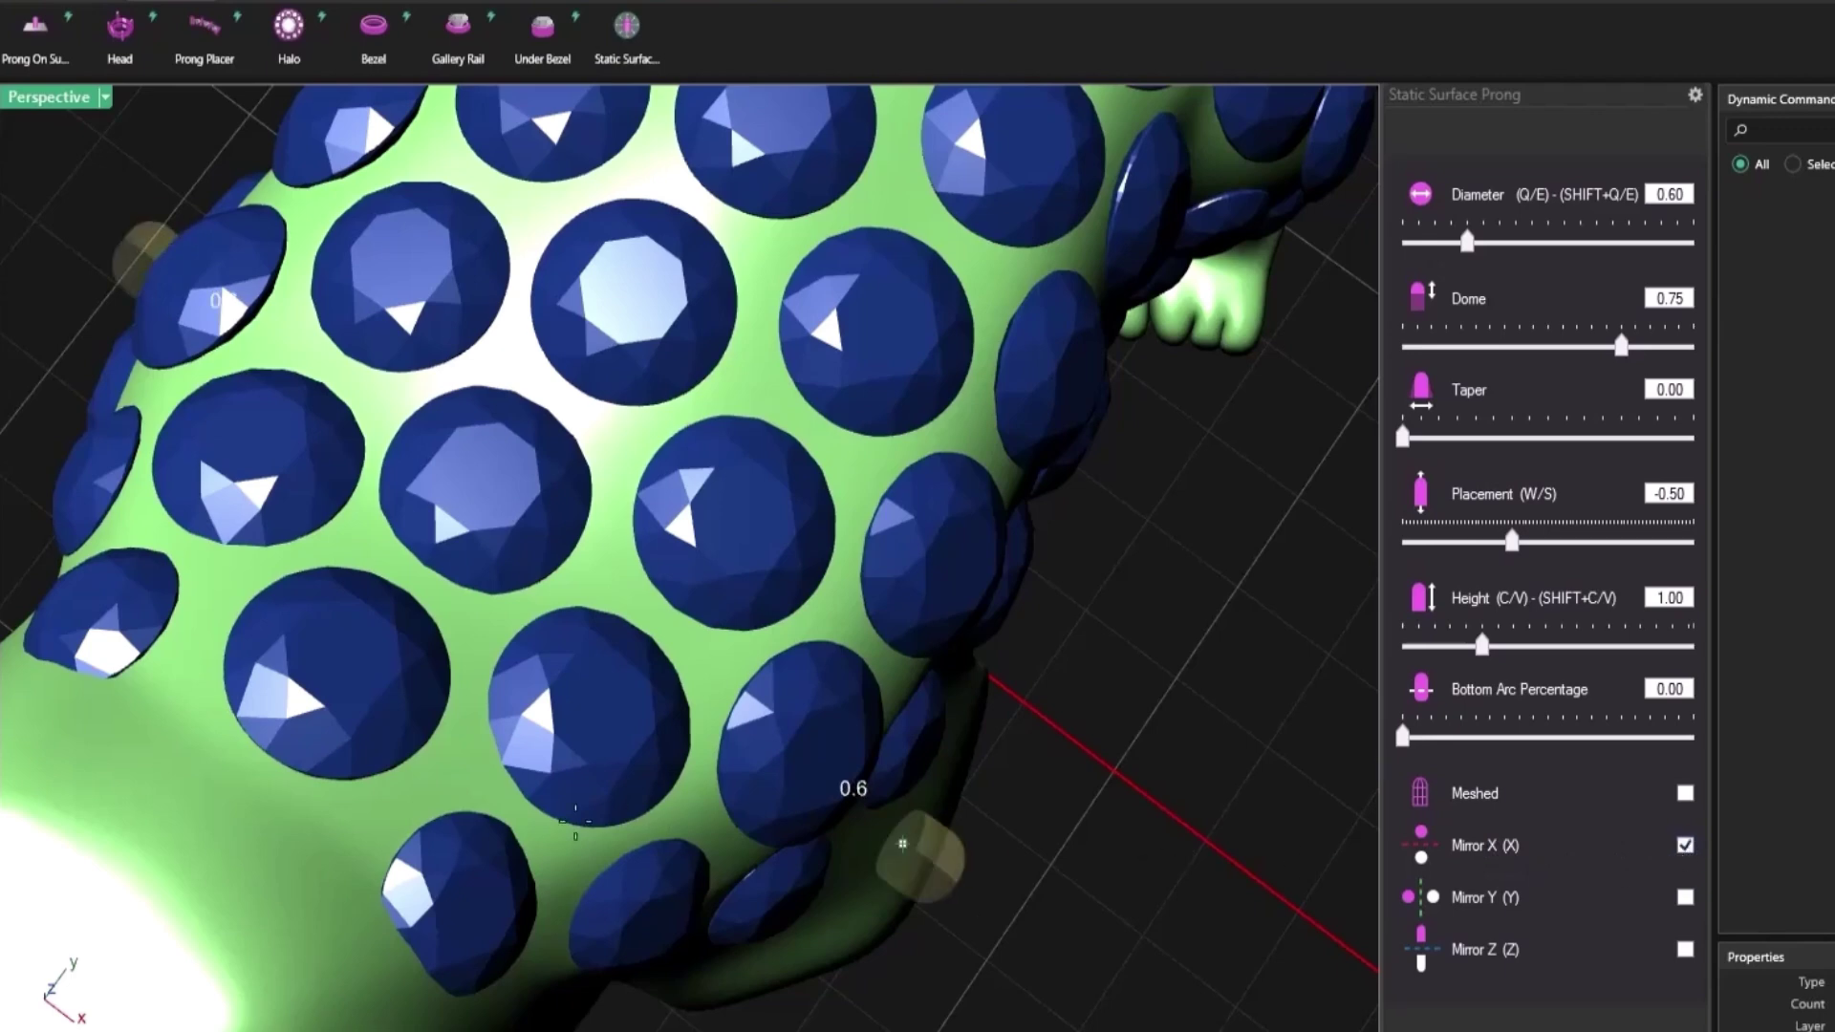
Step: Place the first mirrored 0.6 mm prongs between the gems on the bulldog's back, starting near the neck
{"action": "left_click", "coordinate": [334, 812]}
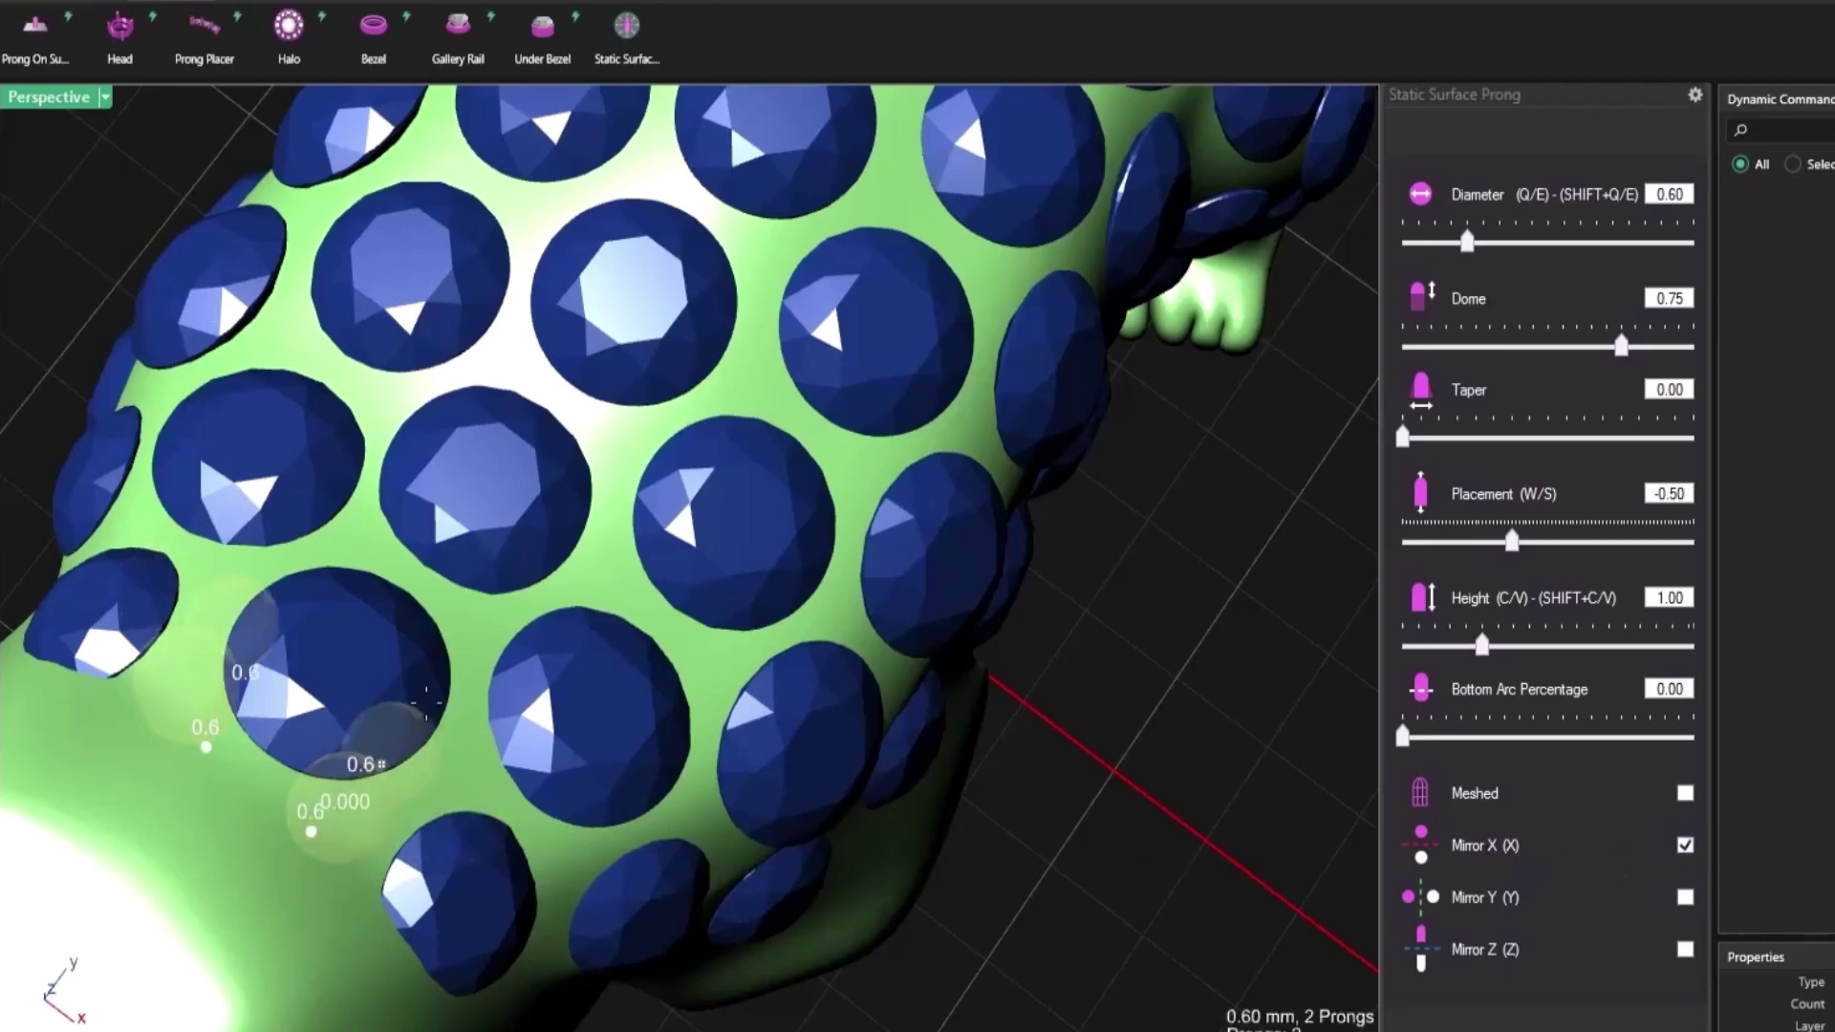
{"action": "left_click", "coordinate": [473, 626]}
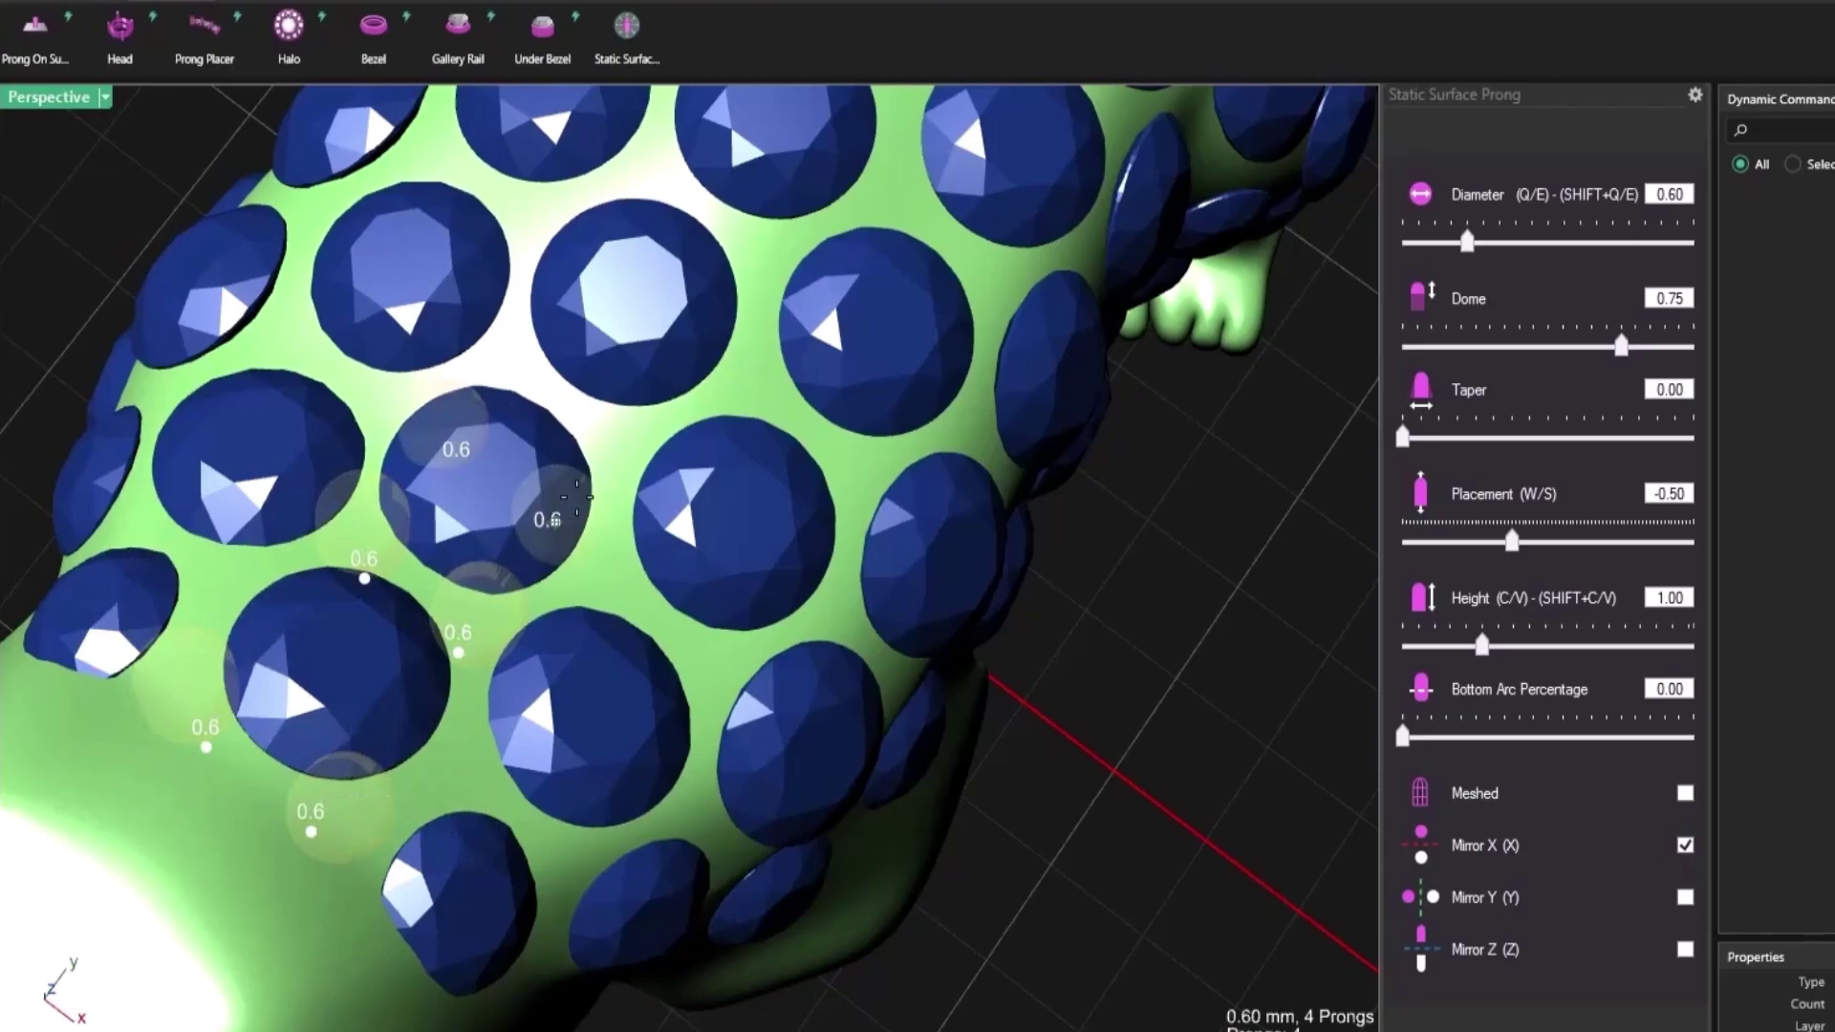
{"action": "left_click", "coordinate": [609, 436]}
{"action": "right_click_drag", "start_coordinate": [609, 437], "coordinate": [562, 411]}
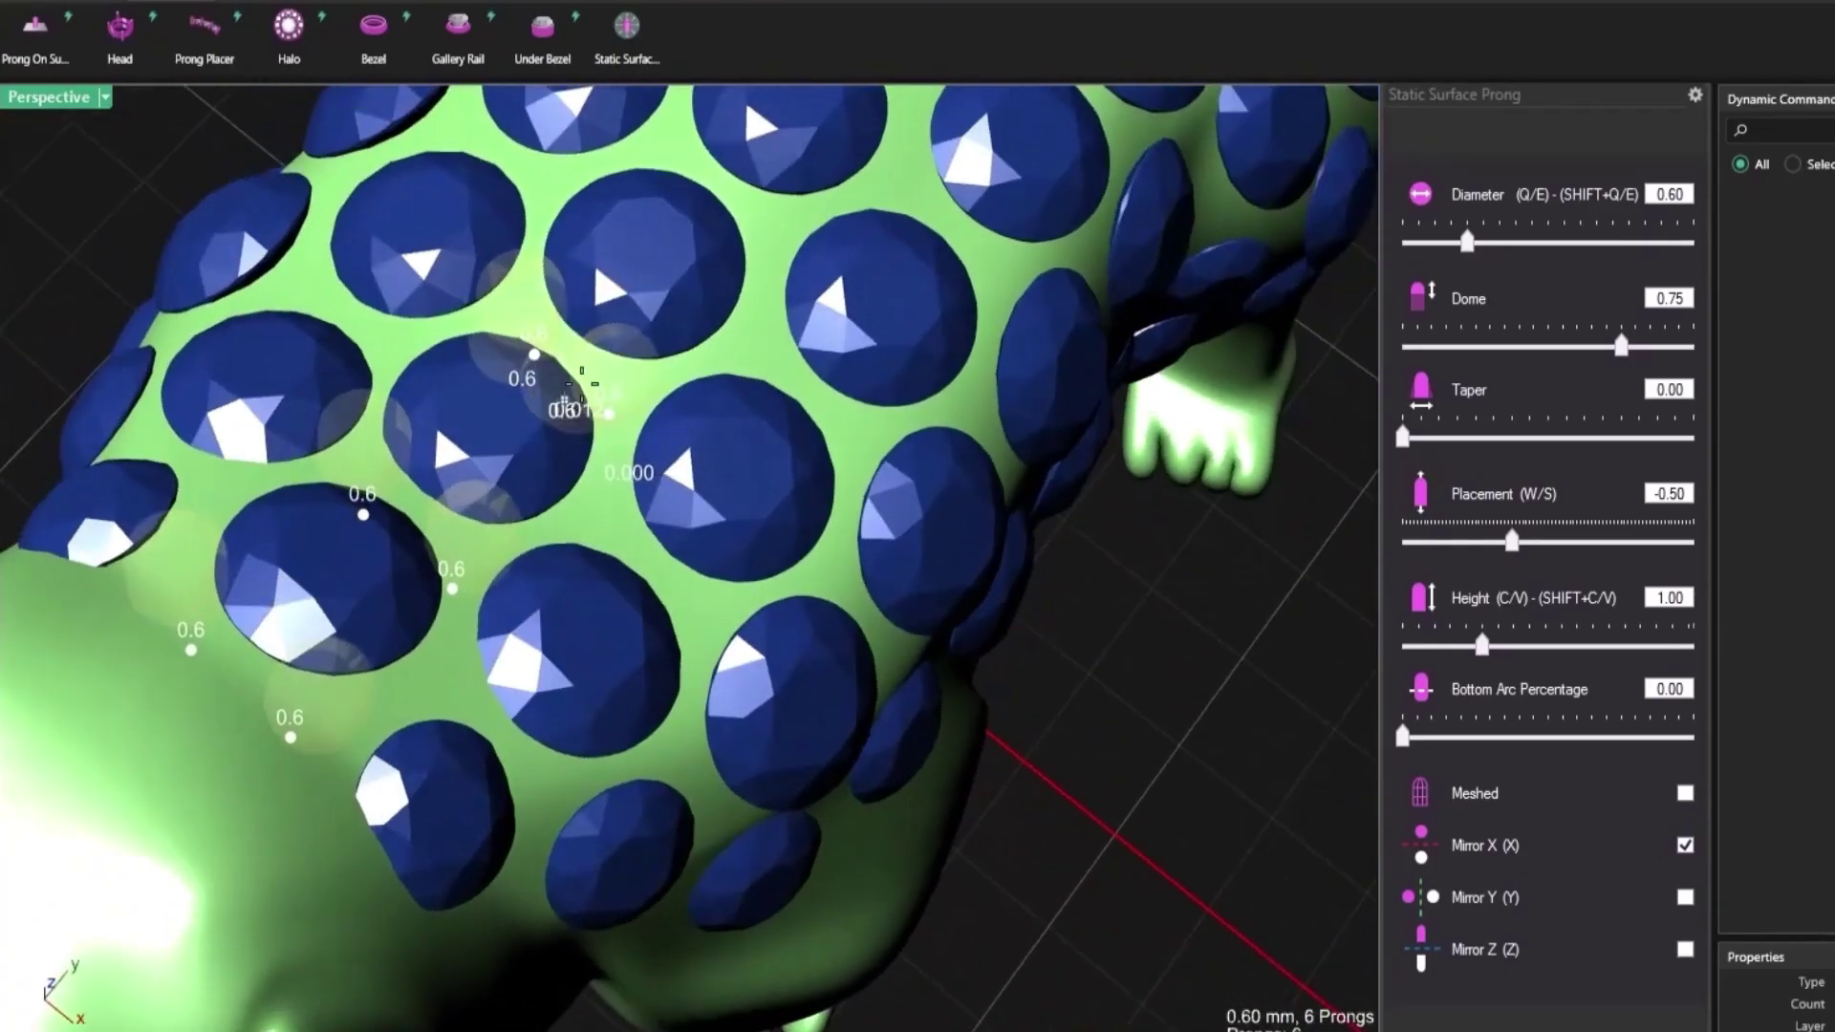
Step: Reduce the prong diameter to 0.20 and restore it to 0.60
{"action": "key", "text": "q"}
{"action": "key", "text": "q"}
{"action": "key", "text": "q"}
{"action": "key", "text": "q"}
{"action": "right_click_drag", "start_coordinate": [583, 321], "coordinate": [2, 465]}
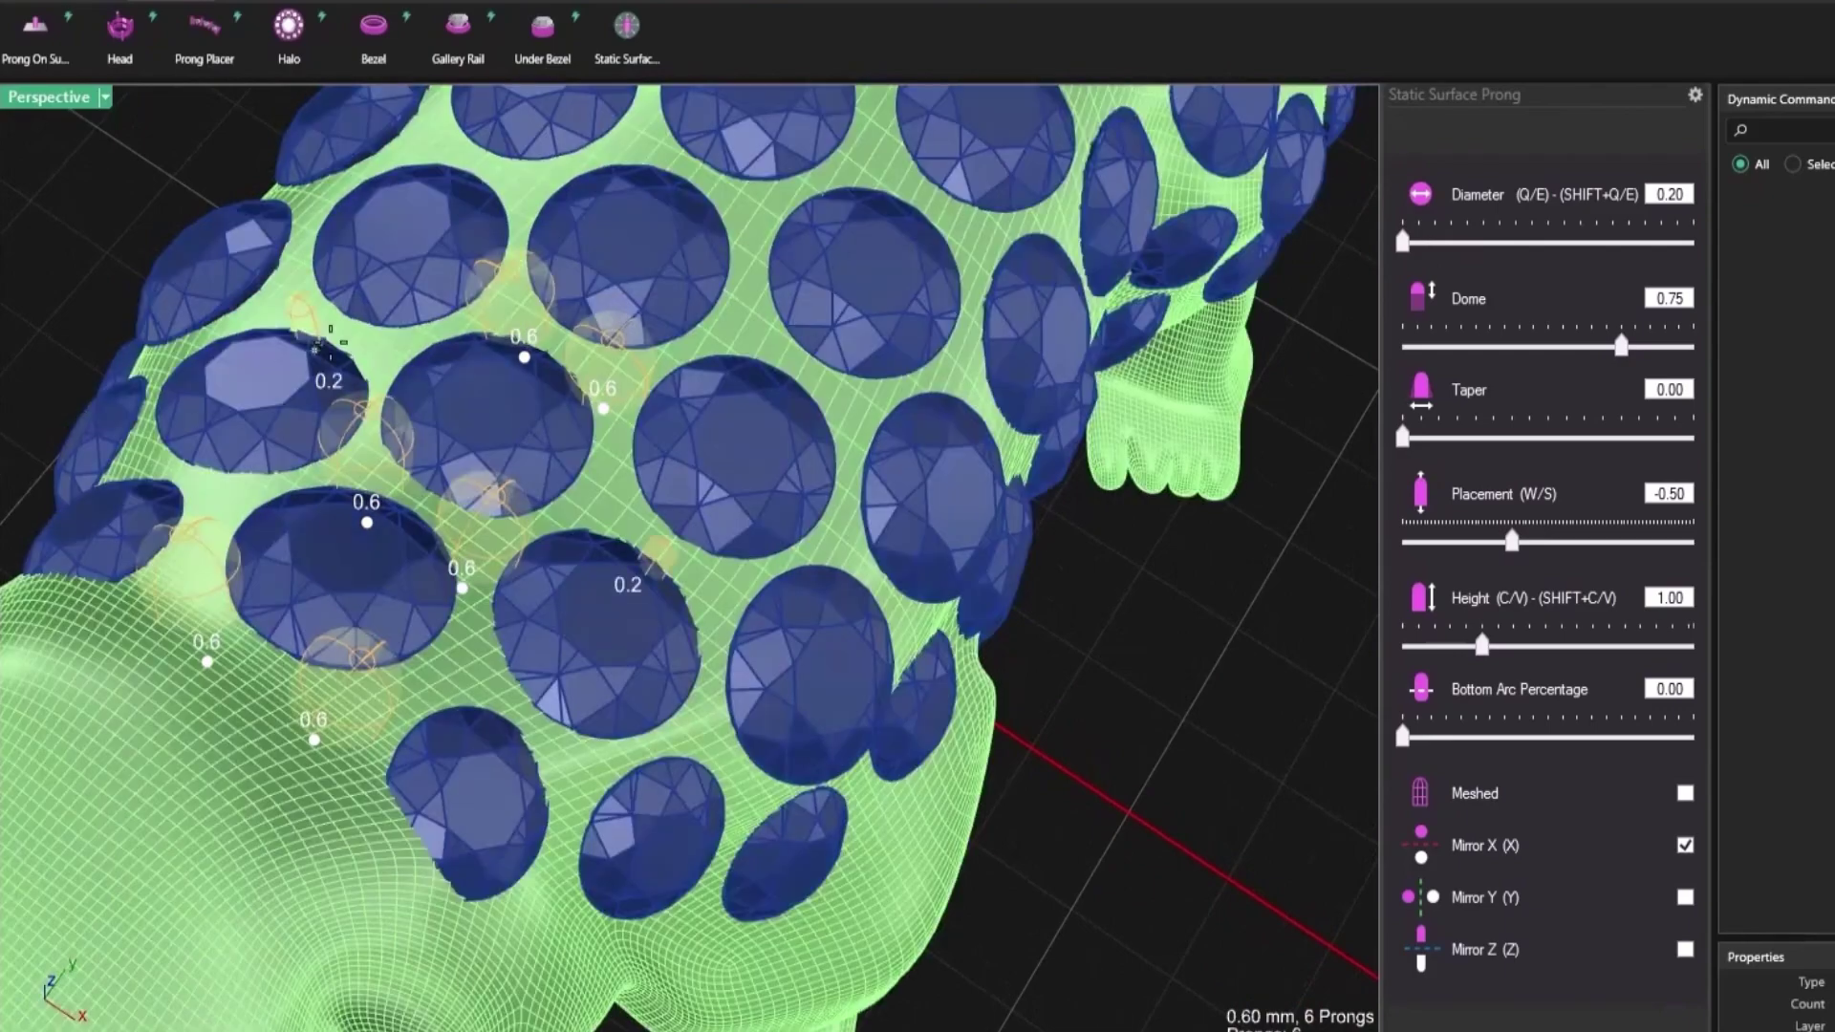
{"action": "right_click_drag", "start_coordinate": [600, 390], "coordinate": [684, 320]}
{"action": "key", "text": "e"}
{"action": "key", "text": "e"}
{"action": "key", "text": "e"}
{"action": "key", "text": "e"}
Step: Add mirrored 0.6 mm prongs between the gems along the spine toward the tail
{"action": "scroll", "coordinate": [726, 335], "scroll_direction": "up", "scroll_amount": 5}
{"action": "left_click", "coordinate": [831, 311]}
{"action": "left_click", "coordinate": [1092, 193]}
{"action": "right_click_drag", "start_coordinate": [1090, 466], "coordinate": [861, 559]}
{"action": "left_click", "coordinate": [589, 598]}
{"action": "left_click", "coordinate": [736, 623]}
{"action": "right_click_drag", "start_coordinate": [573, 507], "coordinate": [564, 598]}
{"action": "left_click", "coordinate": [573, 595]}
{"action": "left_click", "coordinate": [321, 582]}
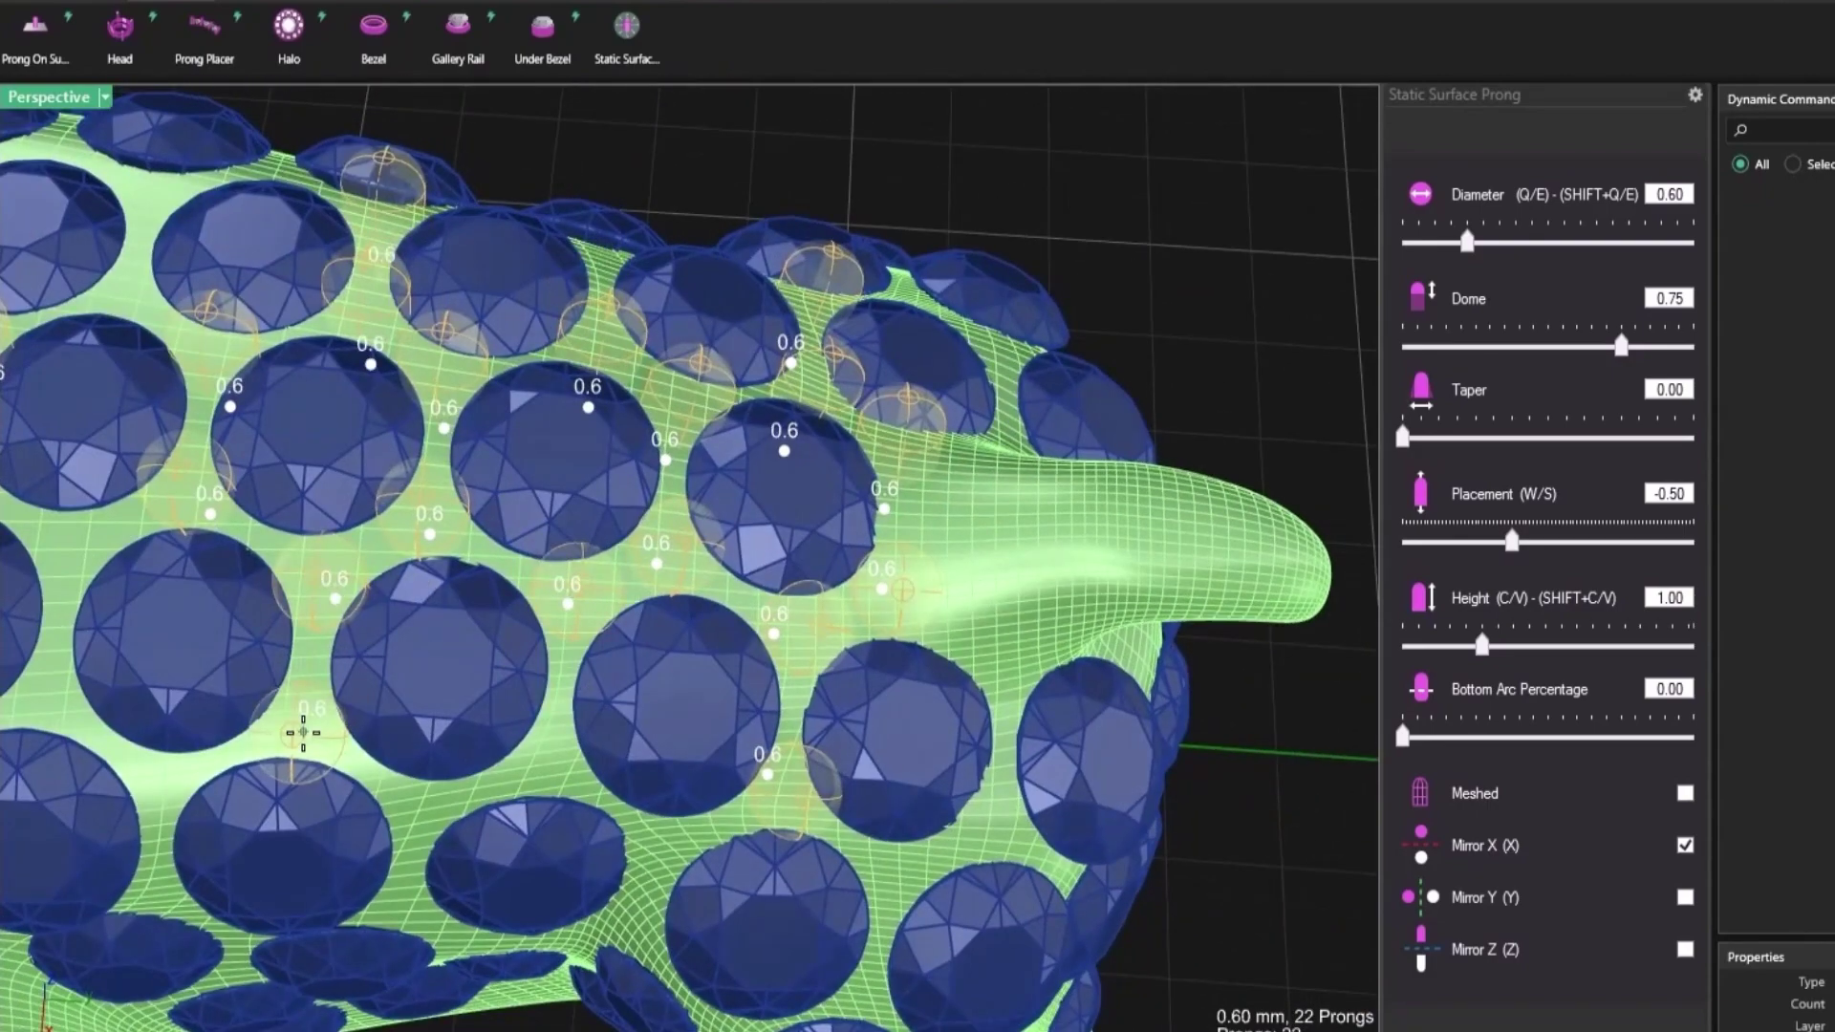
Step: Place mirrored 0.6 mm prongs between the gem rows on the bulldog's upper flank and hindquarters
{"action": "left_click", "coordinate": [300, 740]}
{"action": "left_click", "coordinate": [553, 755]}
{"action": "right_click_drag", "start_coordinate": [553, 754], "coordinate": [578, 665]}
{"action": "left_click", "coordinate": [487, 631]}
{"action": "left_click", "coordinate": [477, 779]}
{"action": "left_click", "coordinate": [717, 640]}
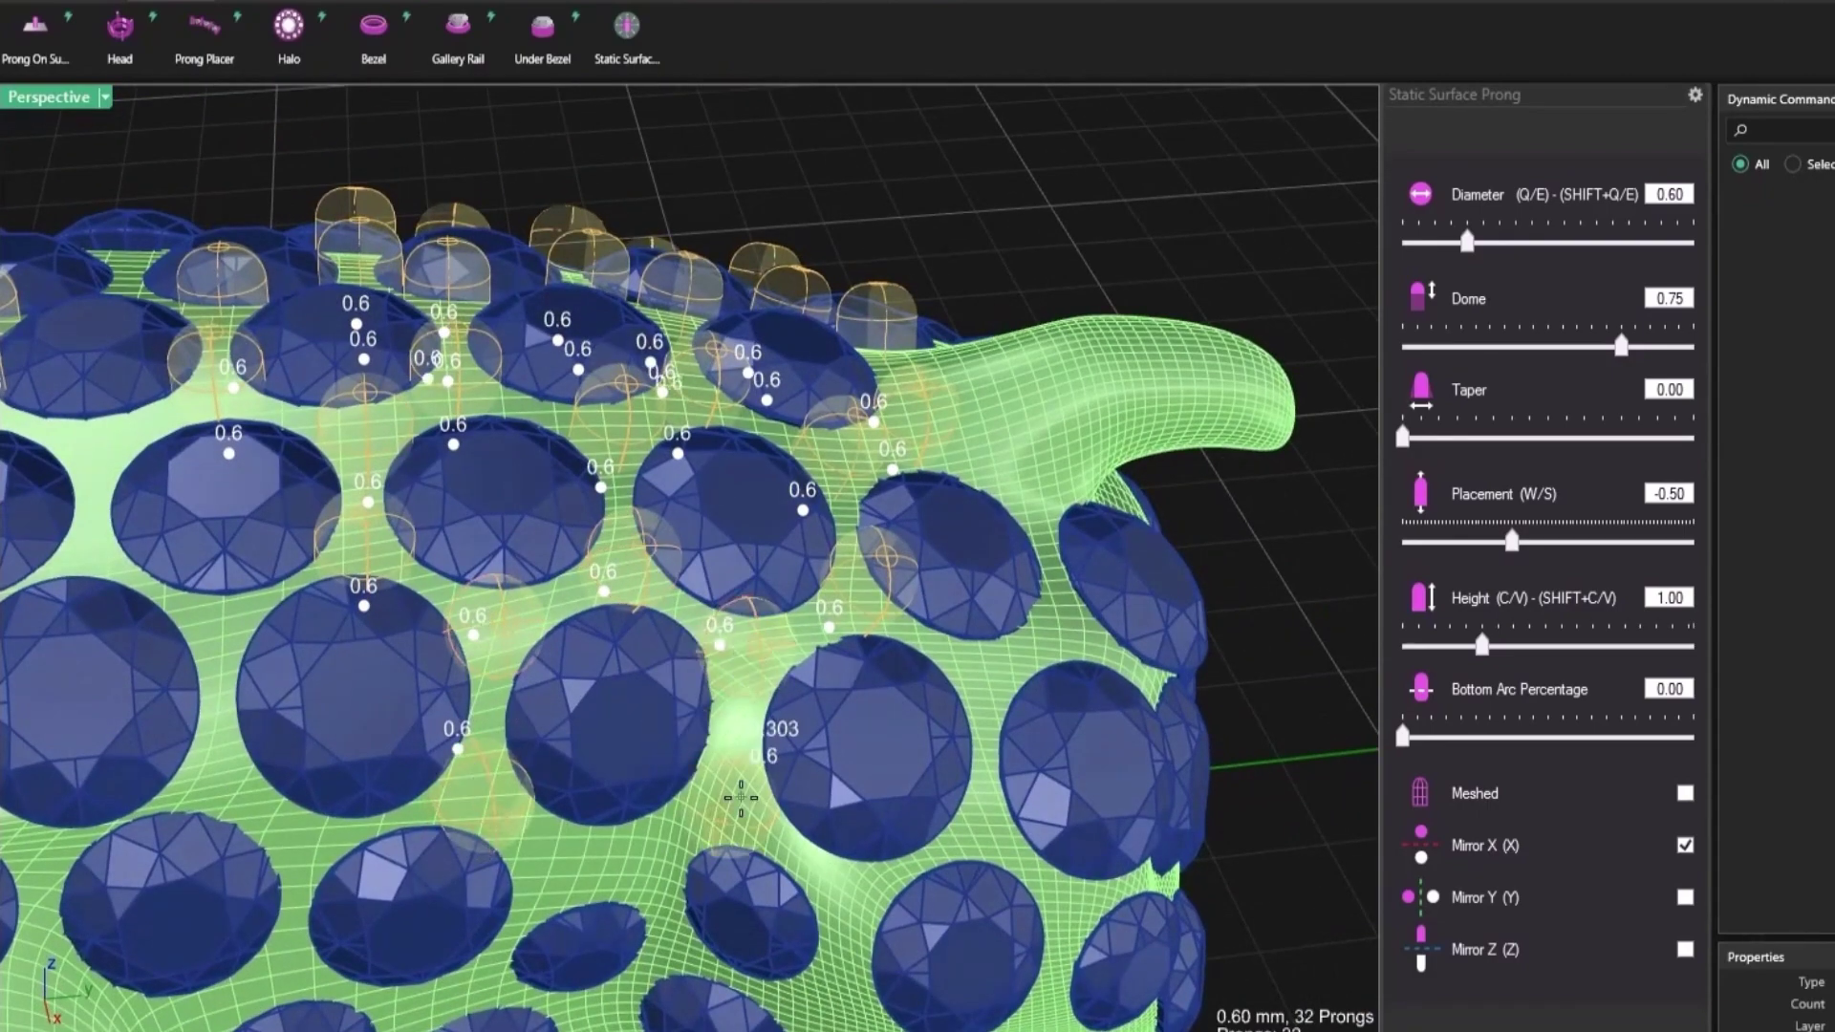
{"action": "left_click", "coordinate": [734, 797]}
{"action": "right_click_drag", "start_coordinate": [789, 758], "coordinate": [707, 746]}
{"action": "left_click", "coordinate": [711, 693]}
{"action": "left_click", "coordinate": [914, 570]}
{"action": "left_click", "coordinate": [853, 675]}
Step: Fill the remaining gaps around the gems on the rump, lower flank and upper hind leg with mirrored 0.6 mm prongs
{"action": "right_click_drag", "start_coordinate": [853, 675], "coordinate": [516, 564]}
{"action": "left_click", "coordinate": [586, 643]}
{"action": "left_click", "coordinate": [398, 750]}
{"action": "left_click", "coordinate": [881, 746]}
{"action": "left_click", "coordinate": [220, 635]}
{"action": "scroll", "coordinate": [220, 635], "scroll_direction": "down", "scroll_amount": 5}
{"action": "left_click", "coordinate": [249, 578]}
{"action": "scroll", "coordinate": [250, 577], "scroll_direction": "down", "scroll_amount": 3}
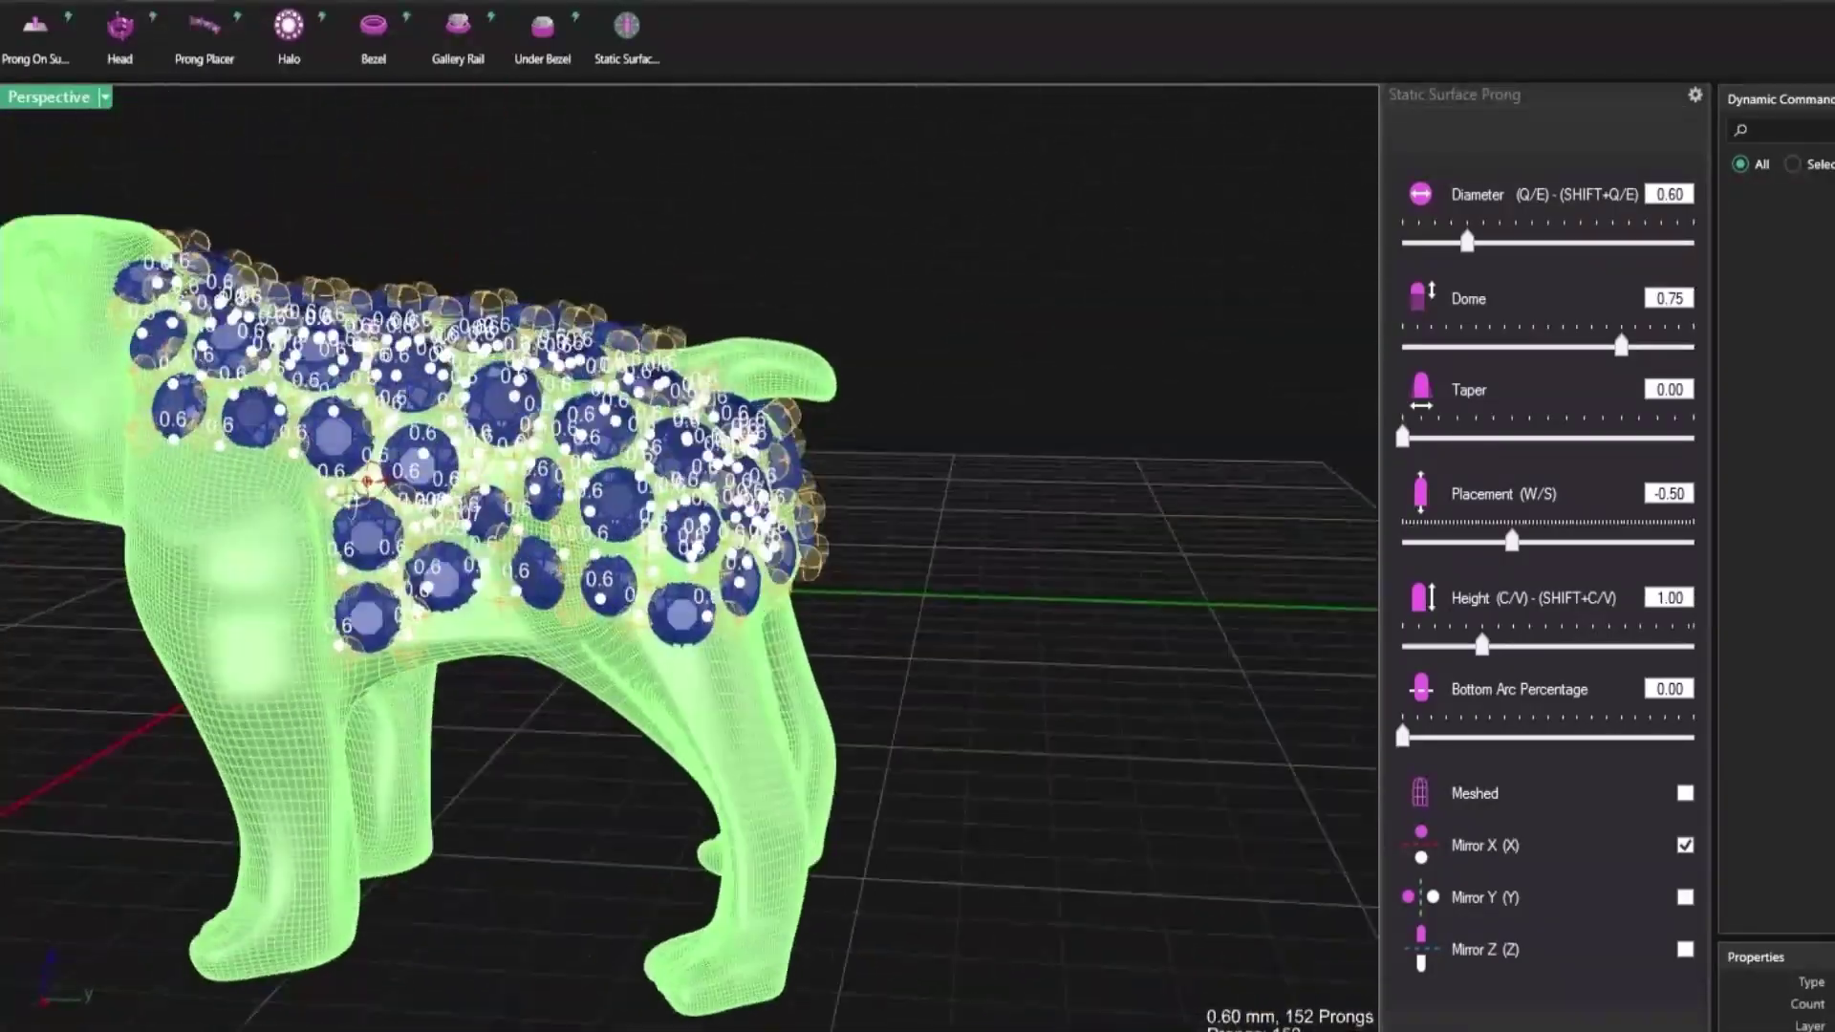
{"action": "scroll", "coordinate": [614, 635], "scroll_direction": "up", "scroll_amount": 10}
{"action": "left_click", "coordinate": [671, 628]}
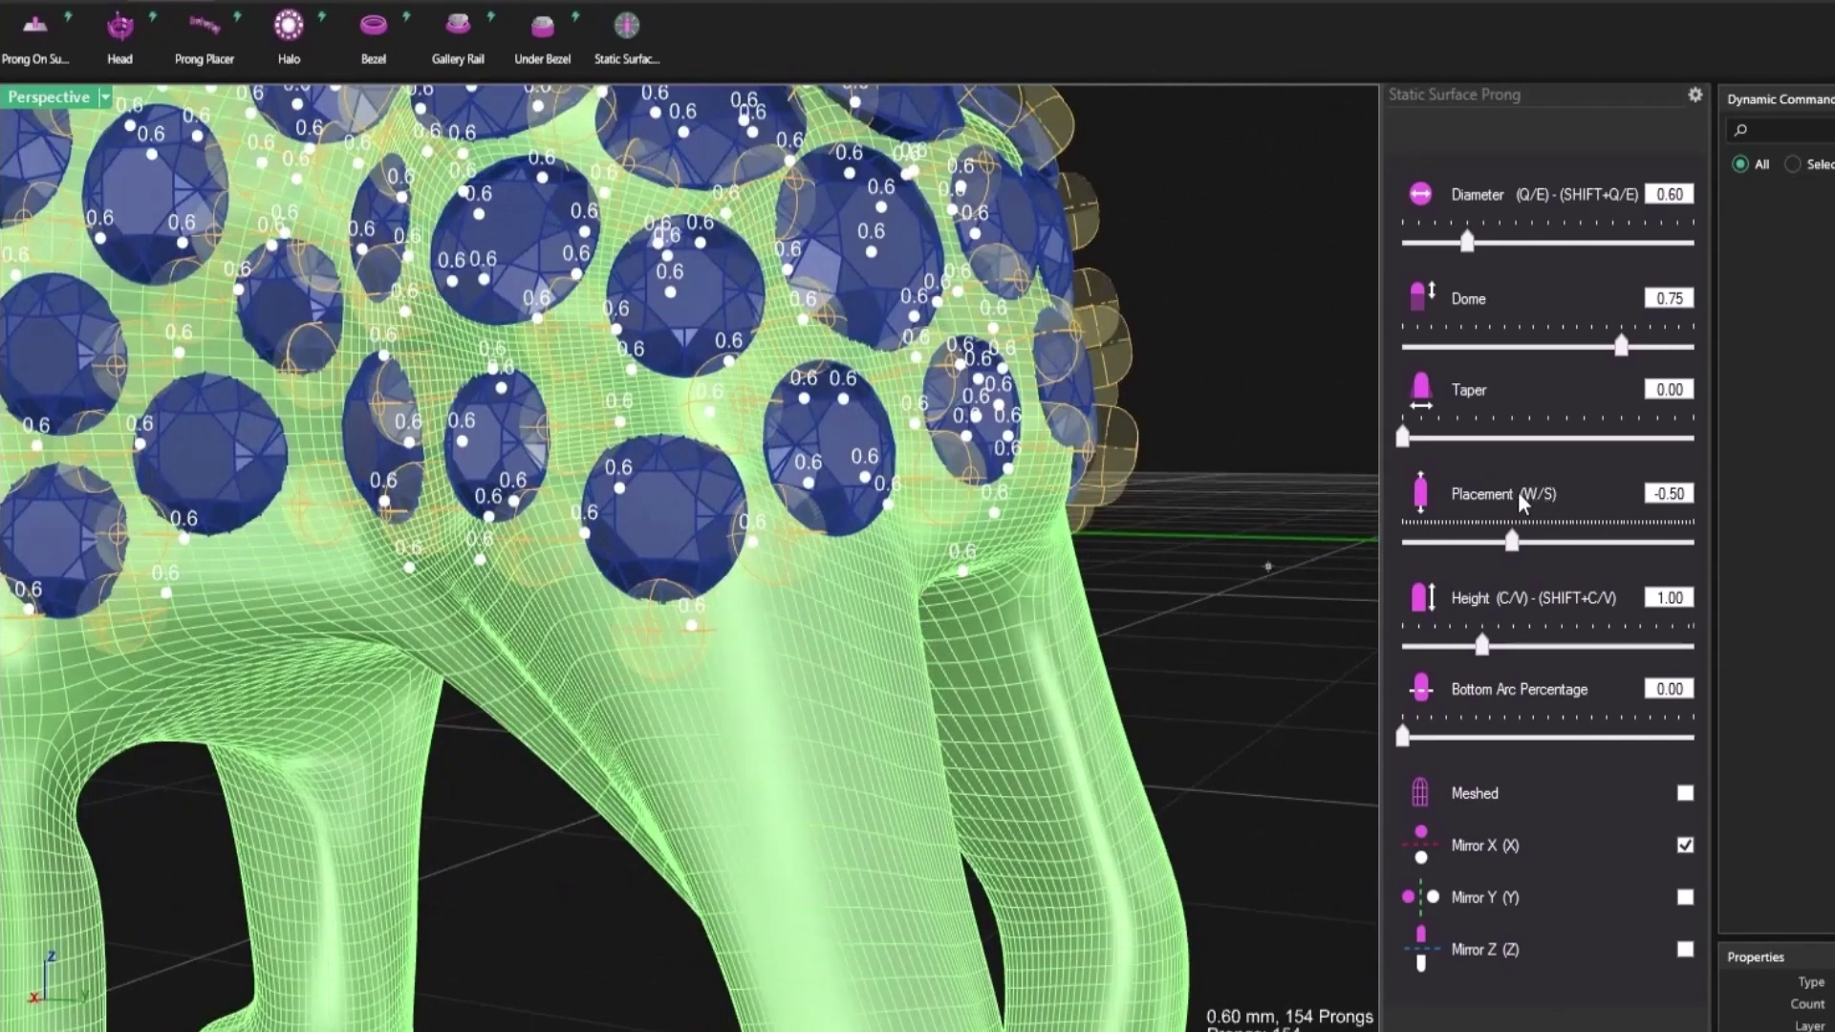
Step: Fine-tune the diameter for new prongs to 0.62, leaving the placement at -0.50
{"action": "left_click_drag", "start_coordinate": [1518, 529], "coordinate": [1522, 530]}
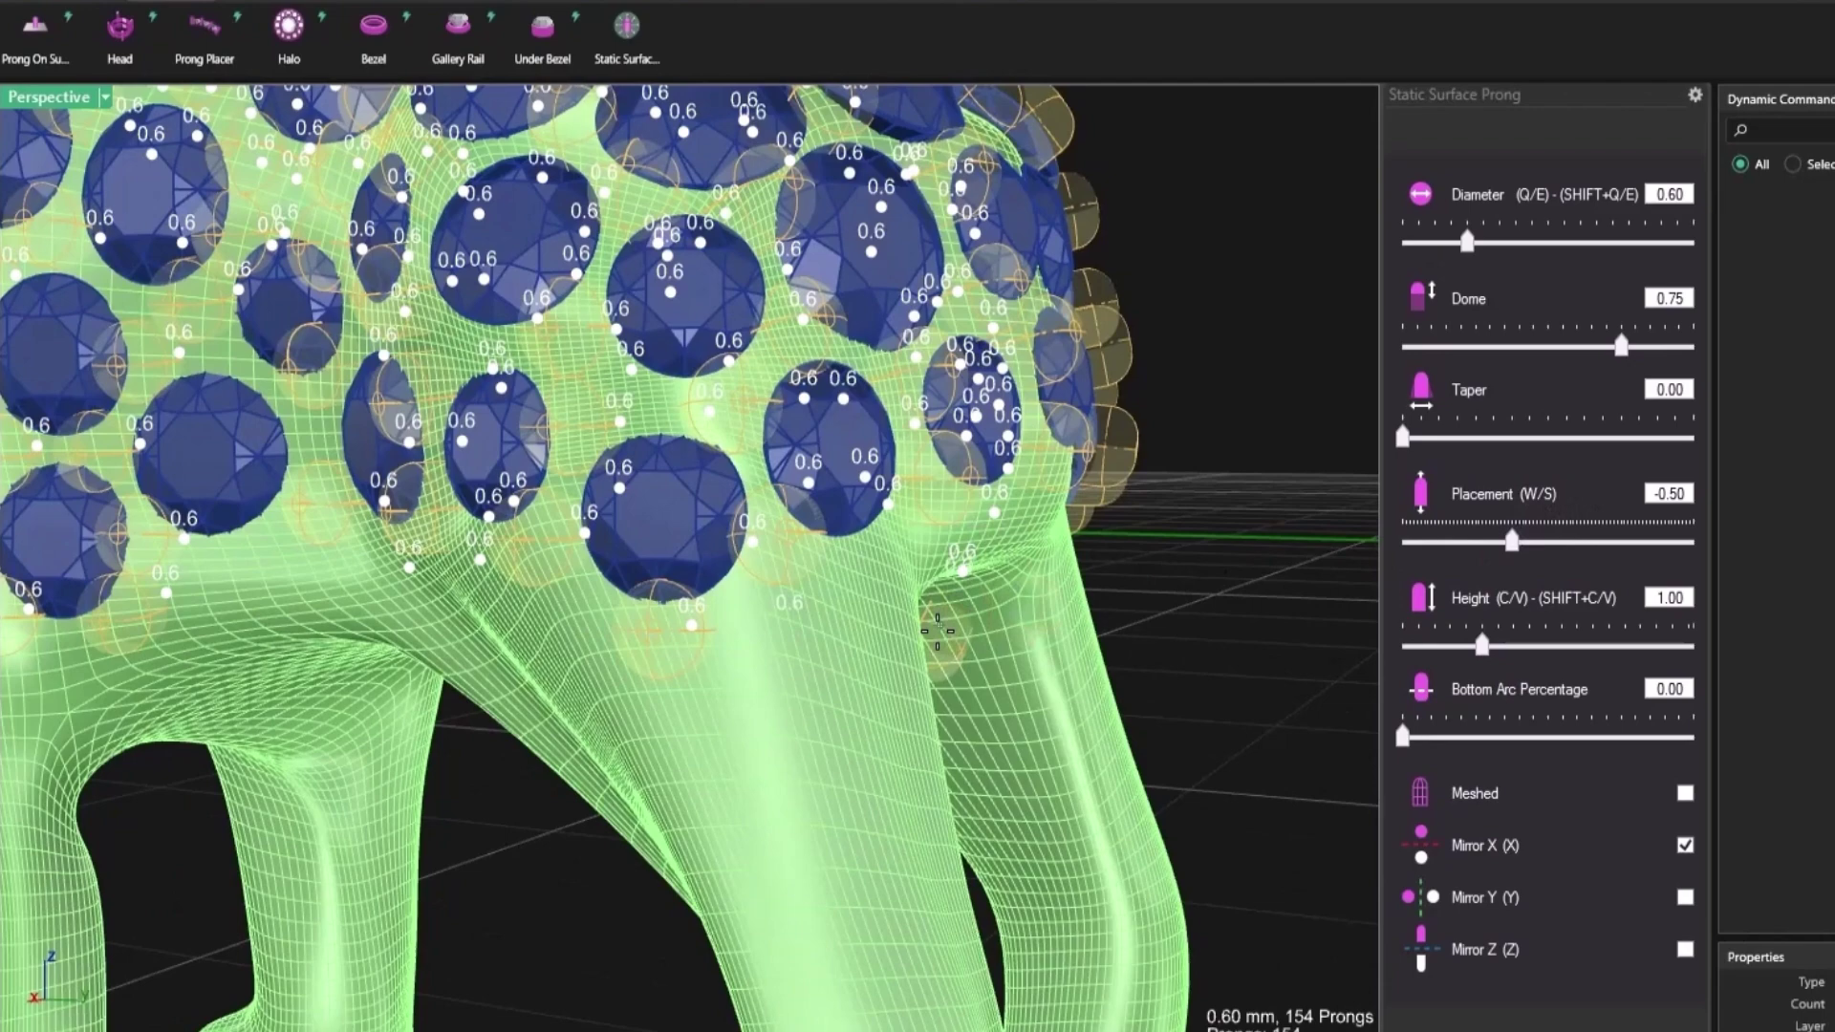
{"action": "key", "text": "s"}
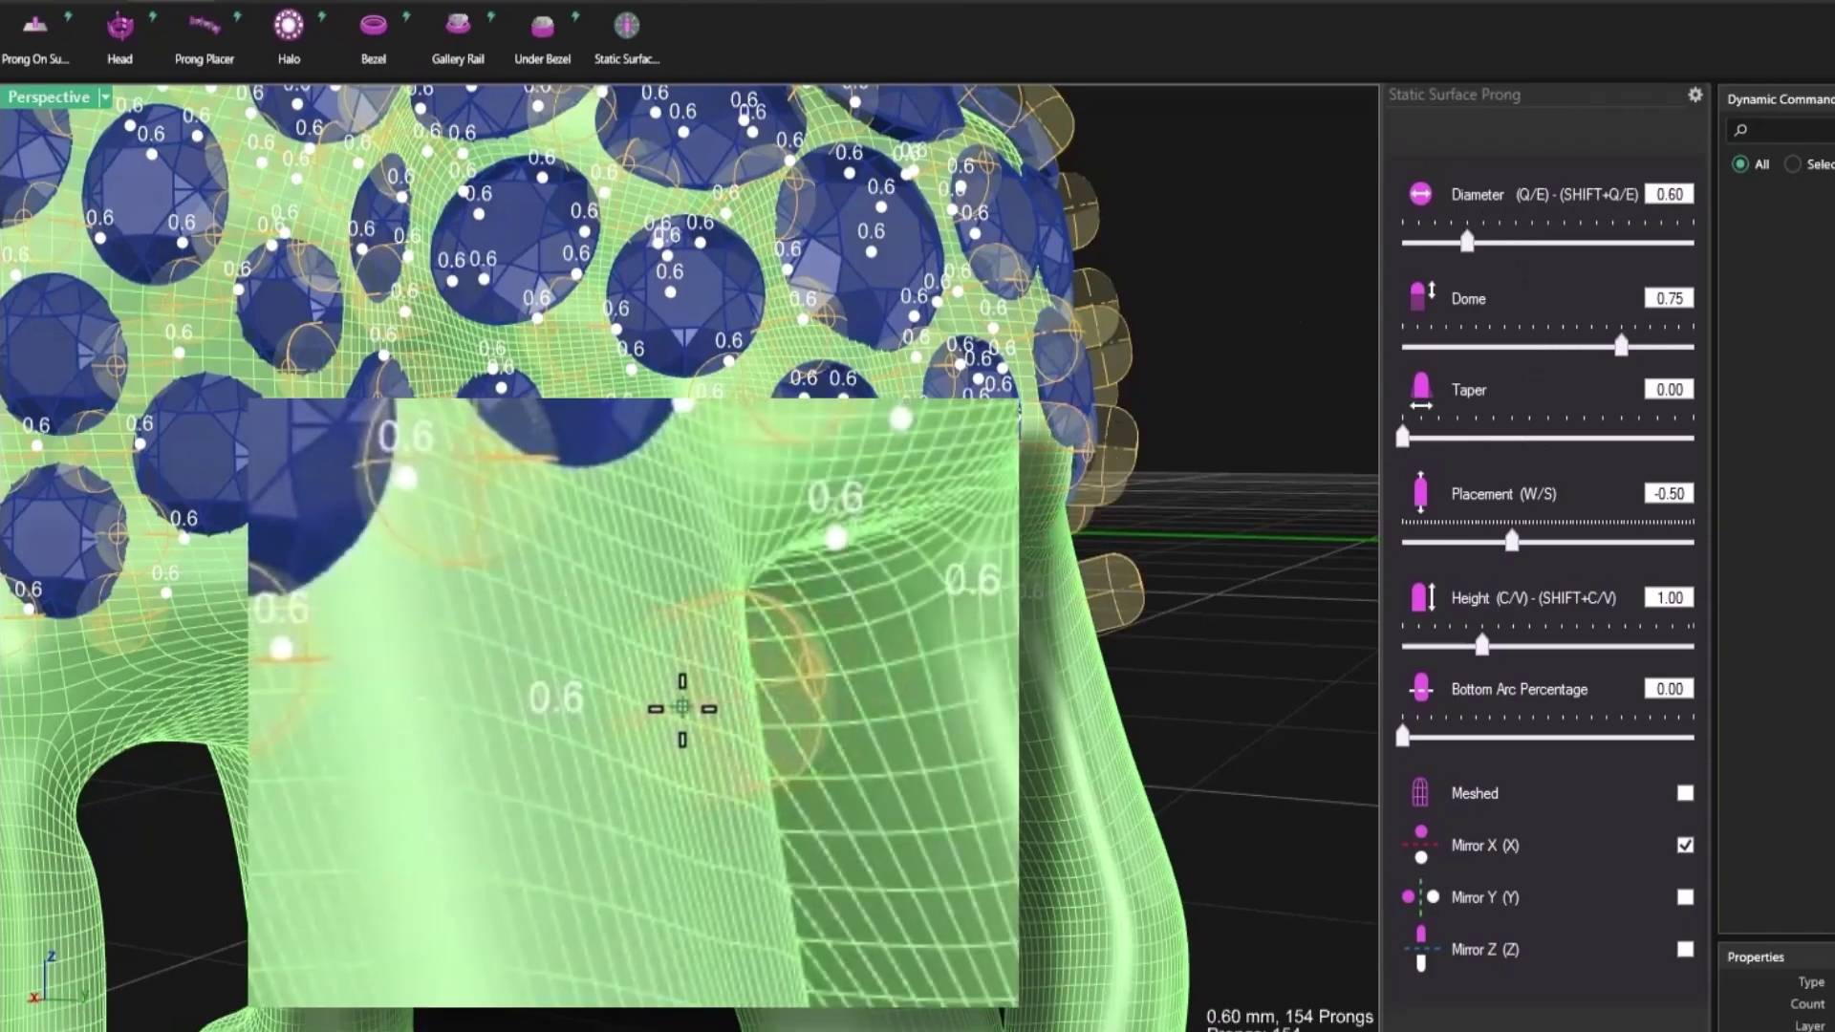
{"action": "key", "text": "e"}
{"action": "key", "text": "q"}
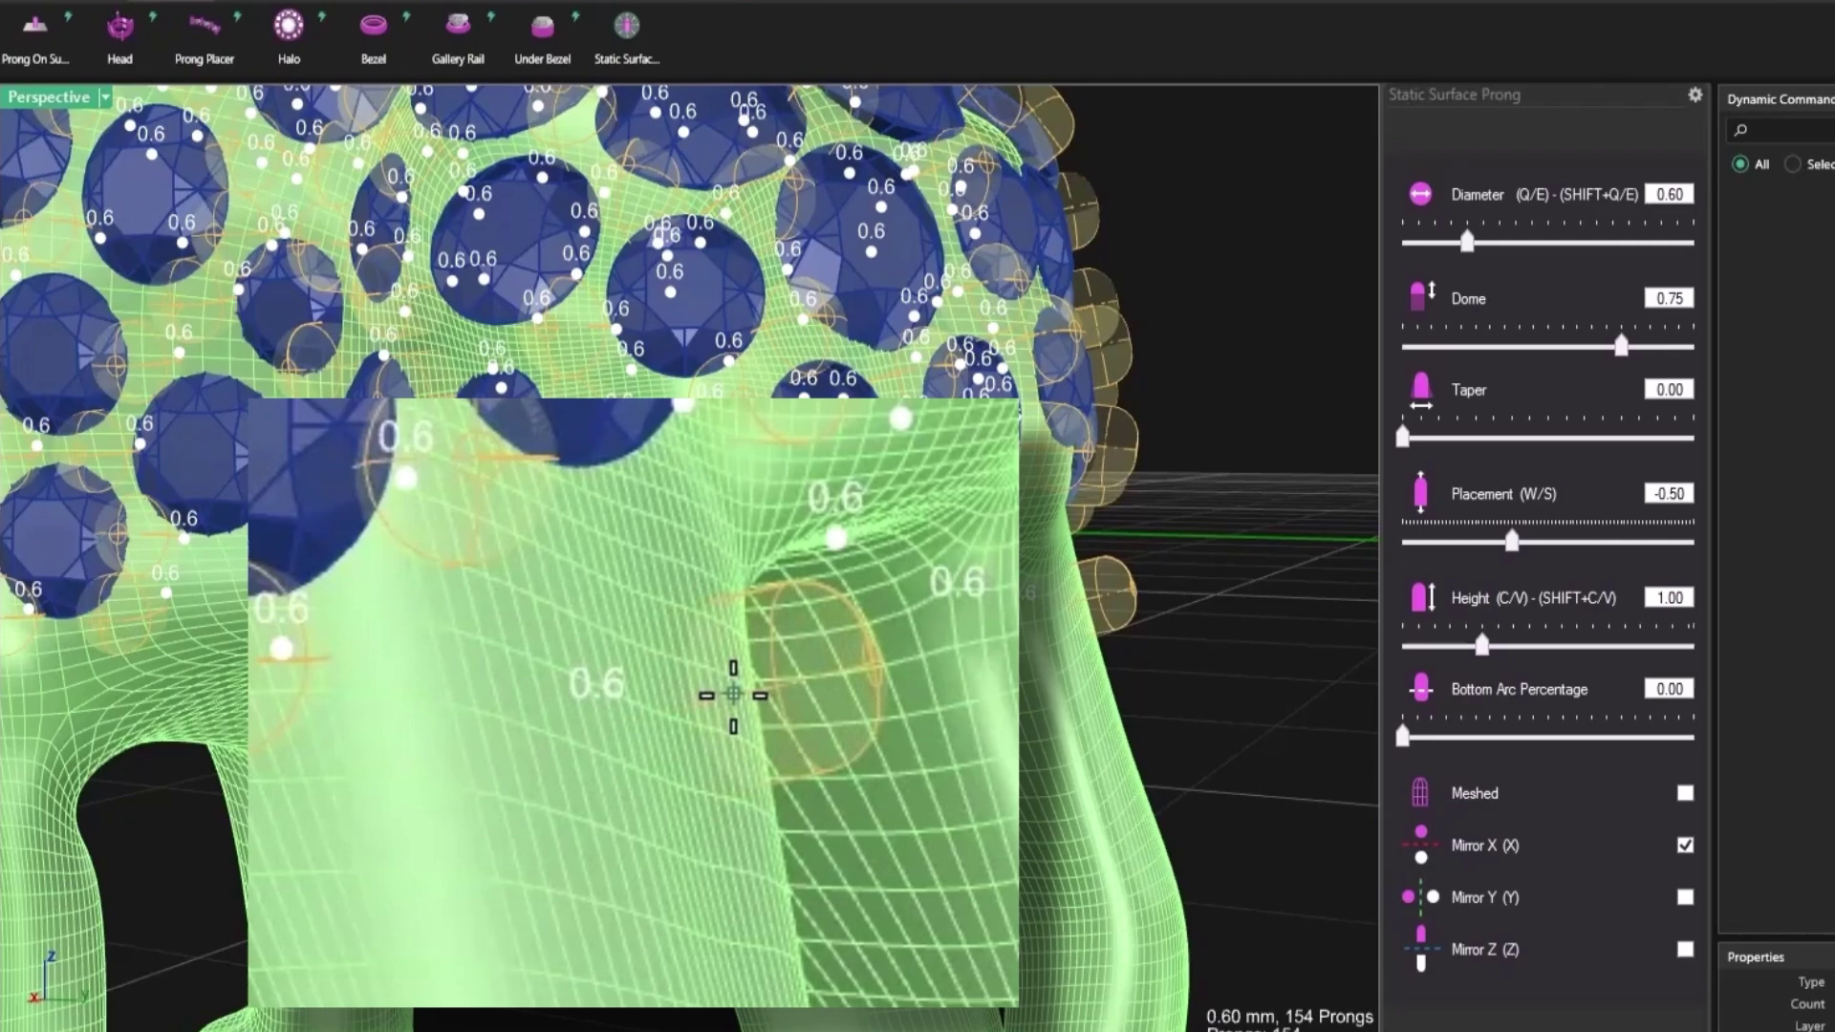
{"action": "key", "text": "shift+e"}
{"action": "key", "text": "shift+e"}
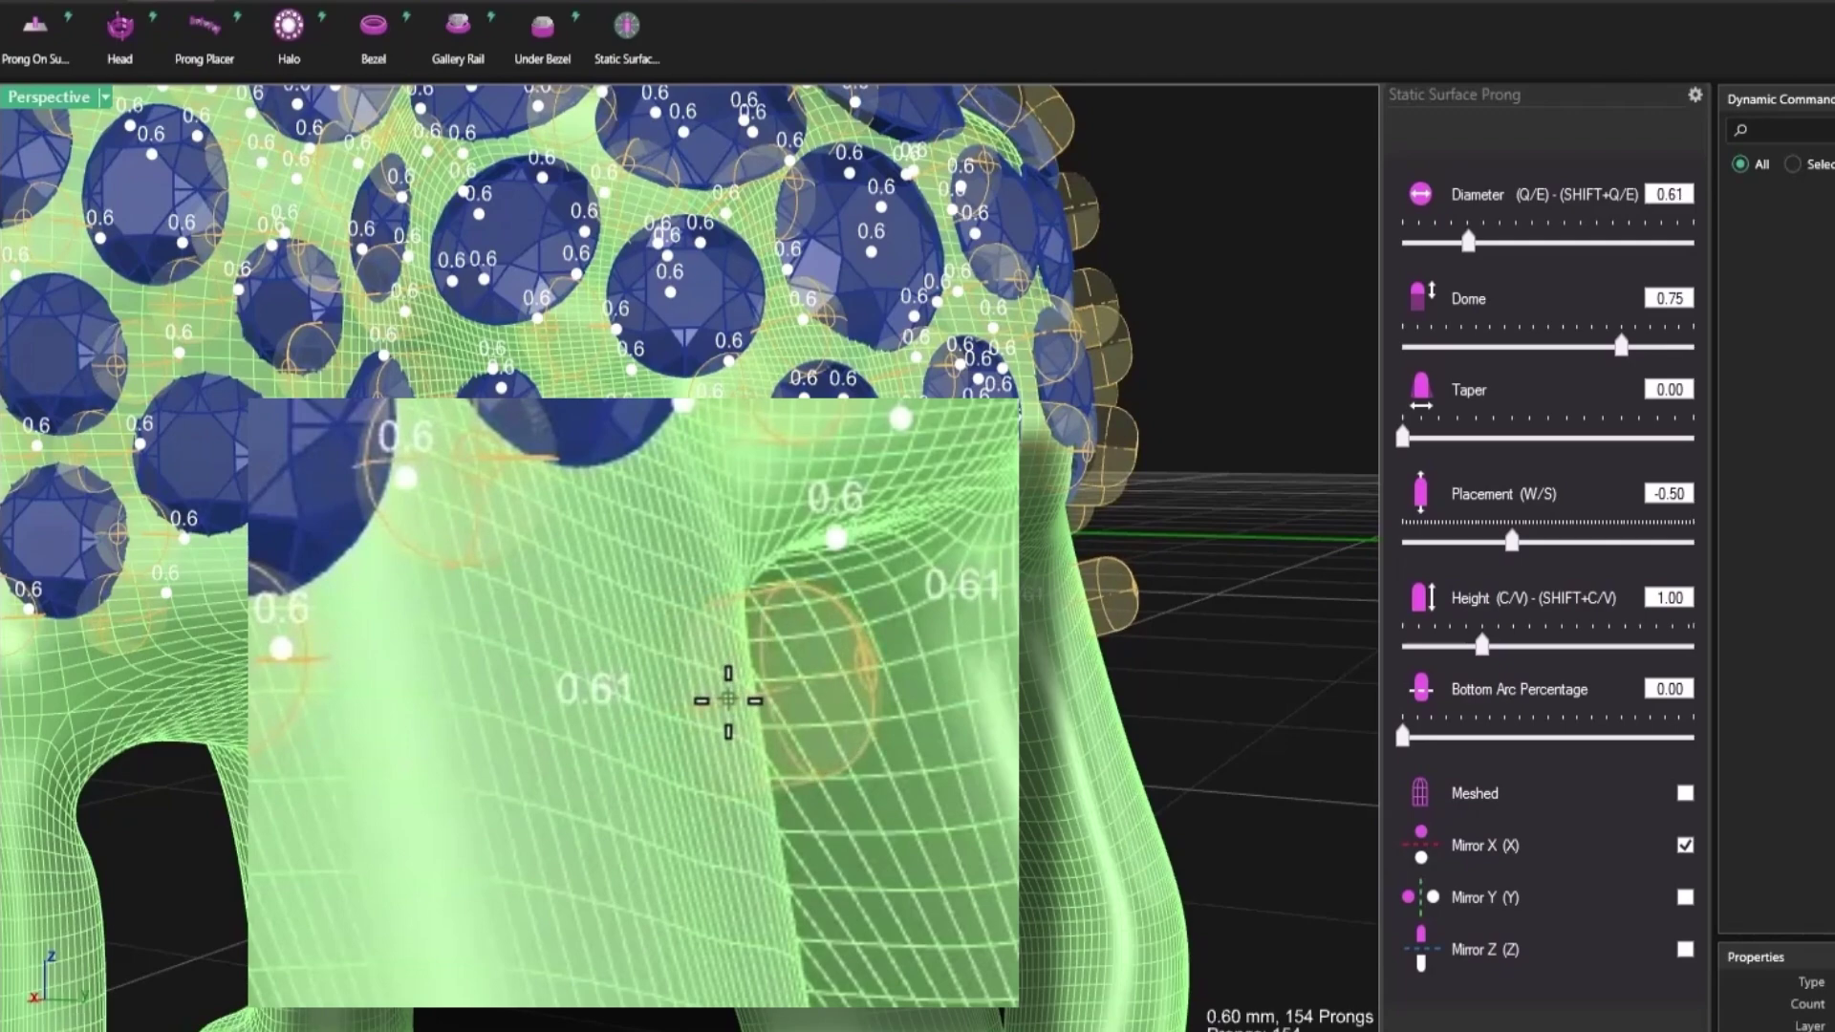
{"action": "key", "text": "shift+e"}
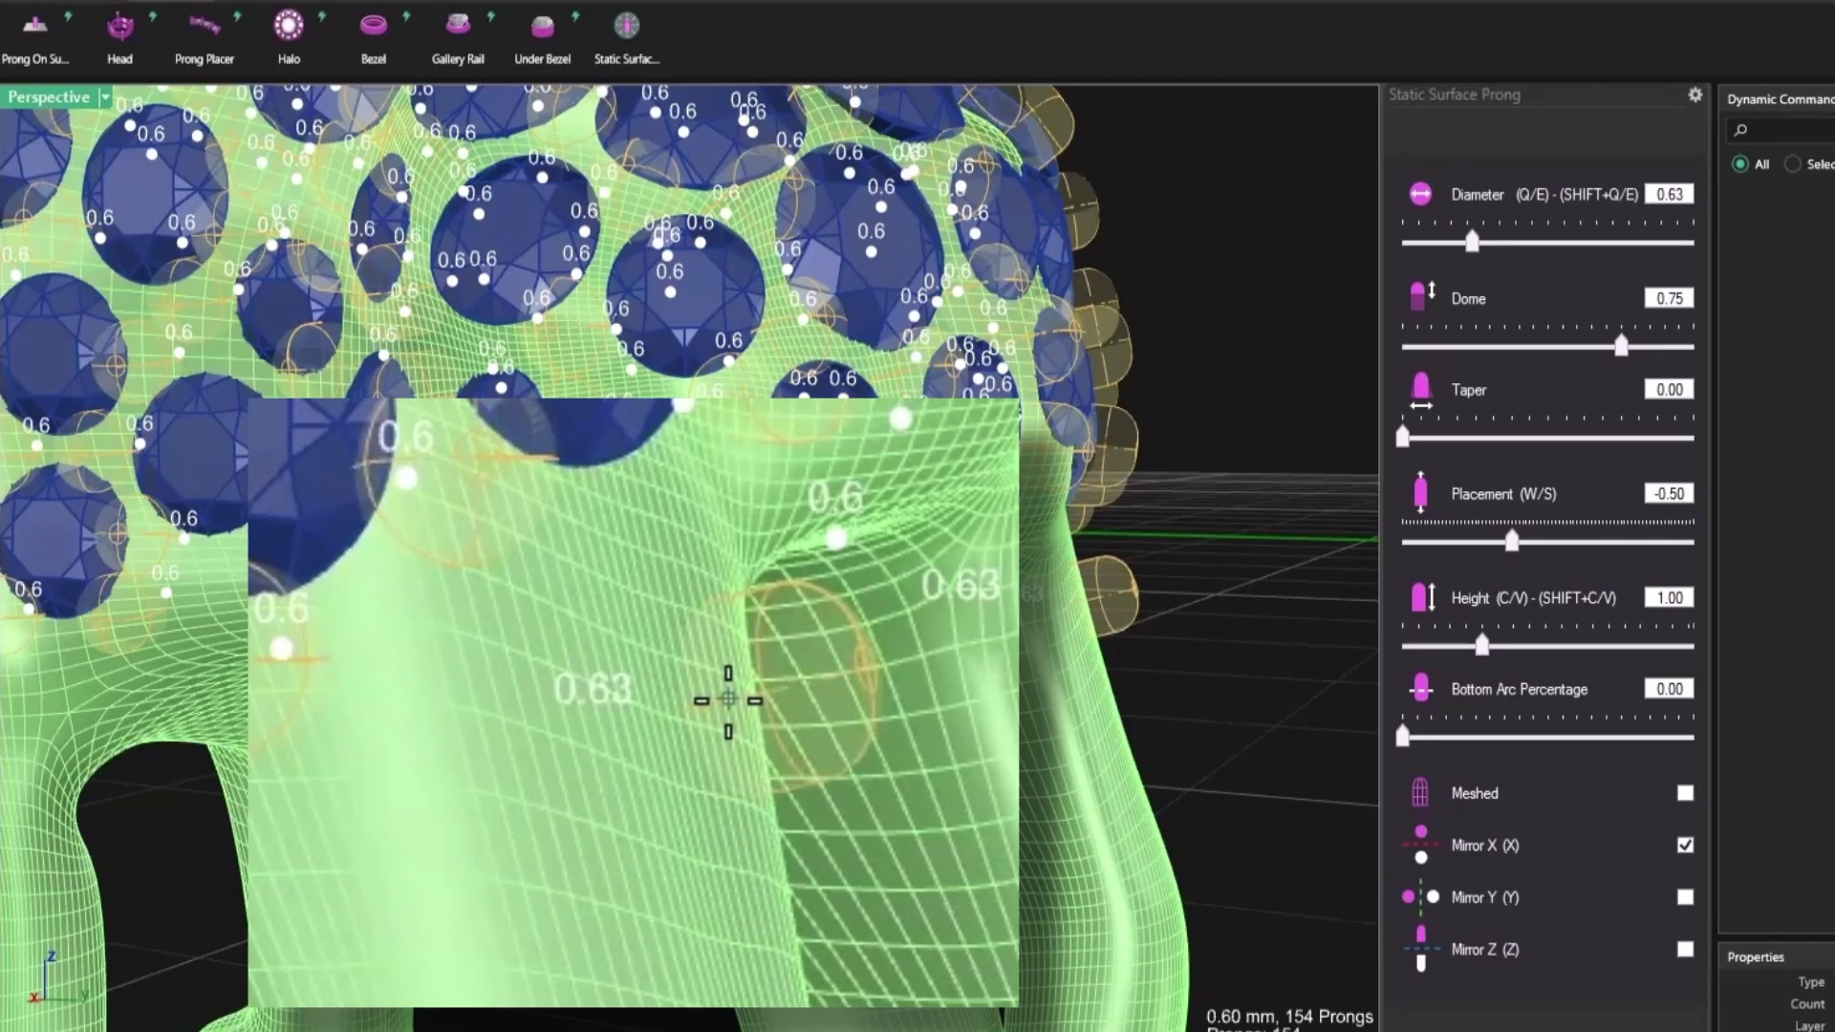
{"action": "key", "text": "shift+e"}
{"action": "key", "text": "shift+q"}
{"action": "key", "text": "shift+q"}
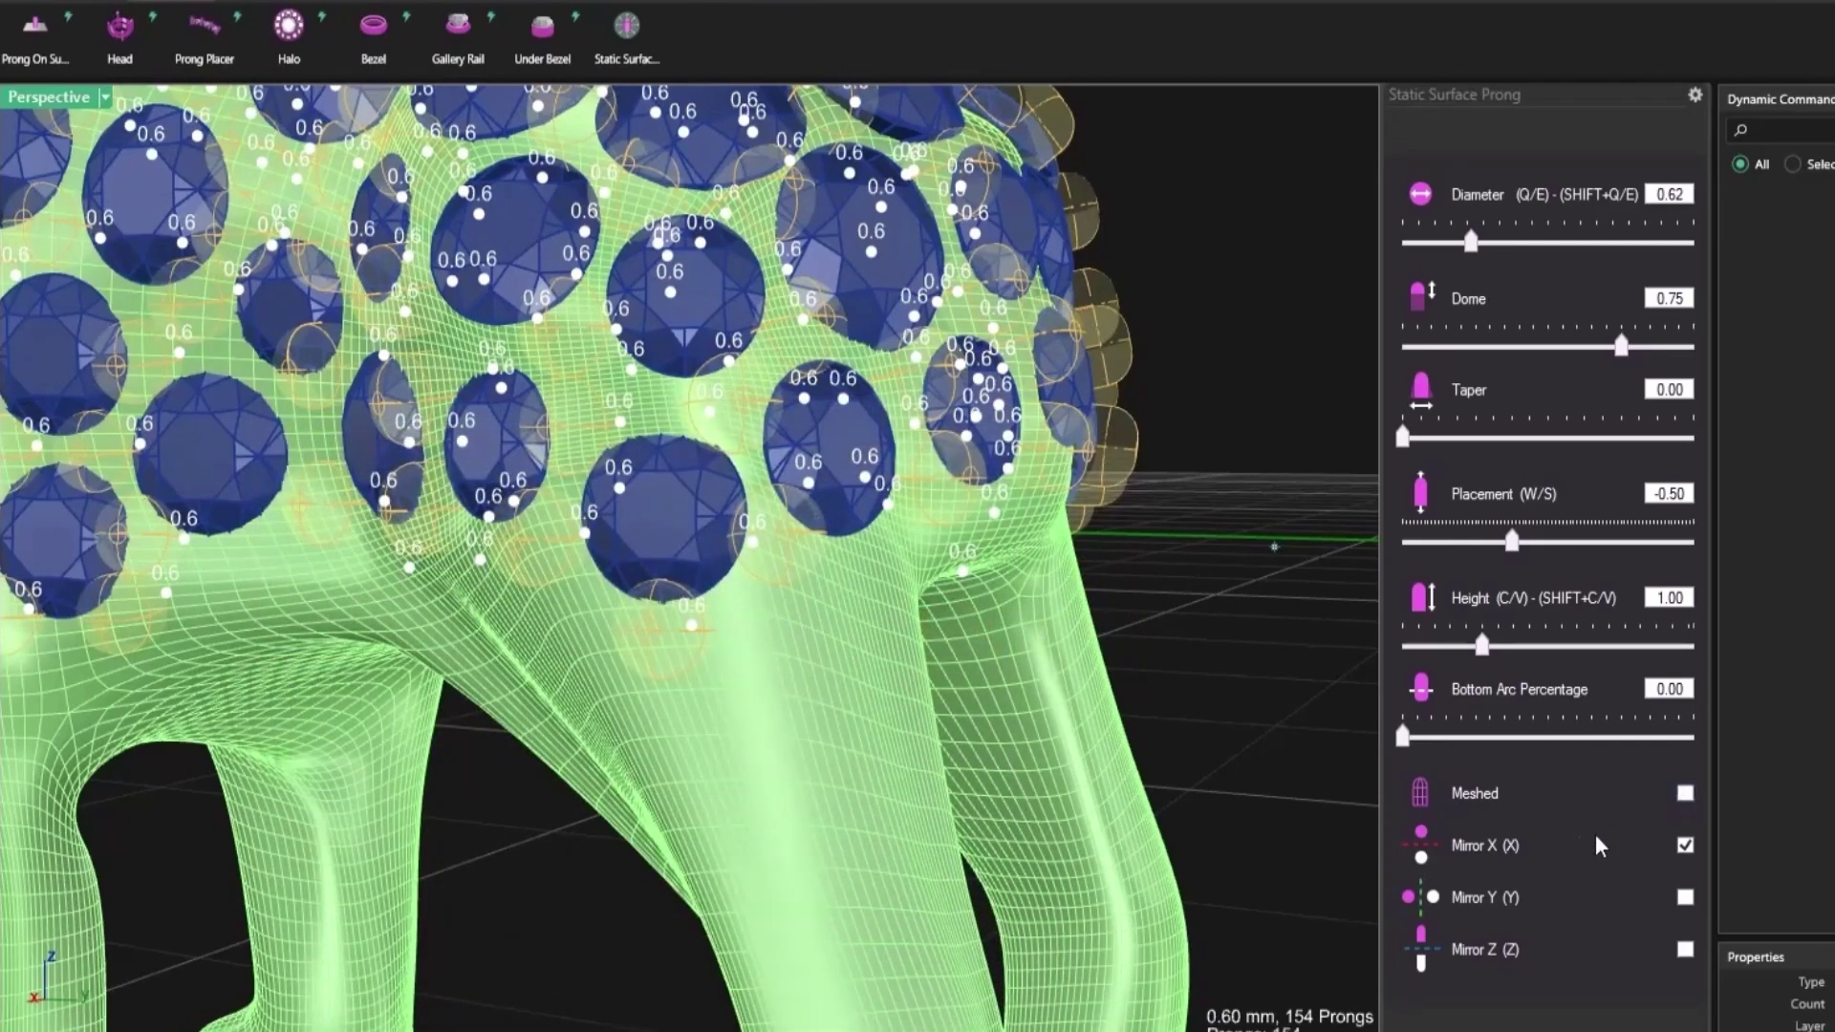
Step: Finish the Static Surface Prong command to create all the placed prongs on the bulldog
{"action": "scroll", "coordinate": [1282, 768], "scroll_direction": "down", "scroll_amount": 6}
{"action": "right_click_drag", "start_coordinate": [1016, 635], "coordinate": [1188, 600]}
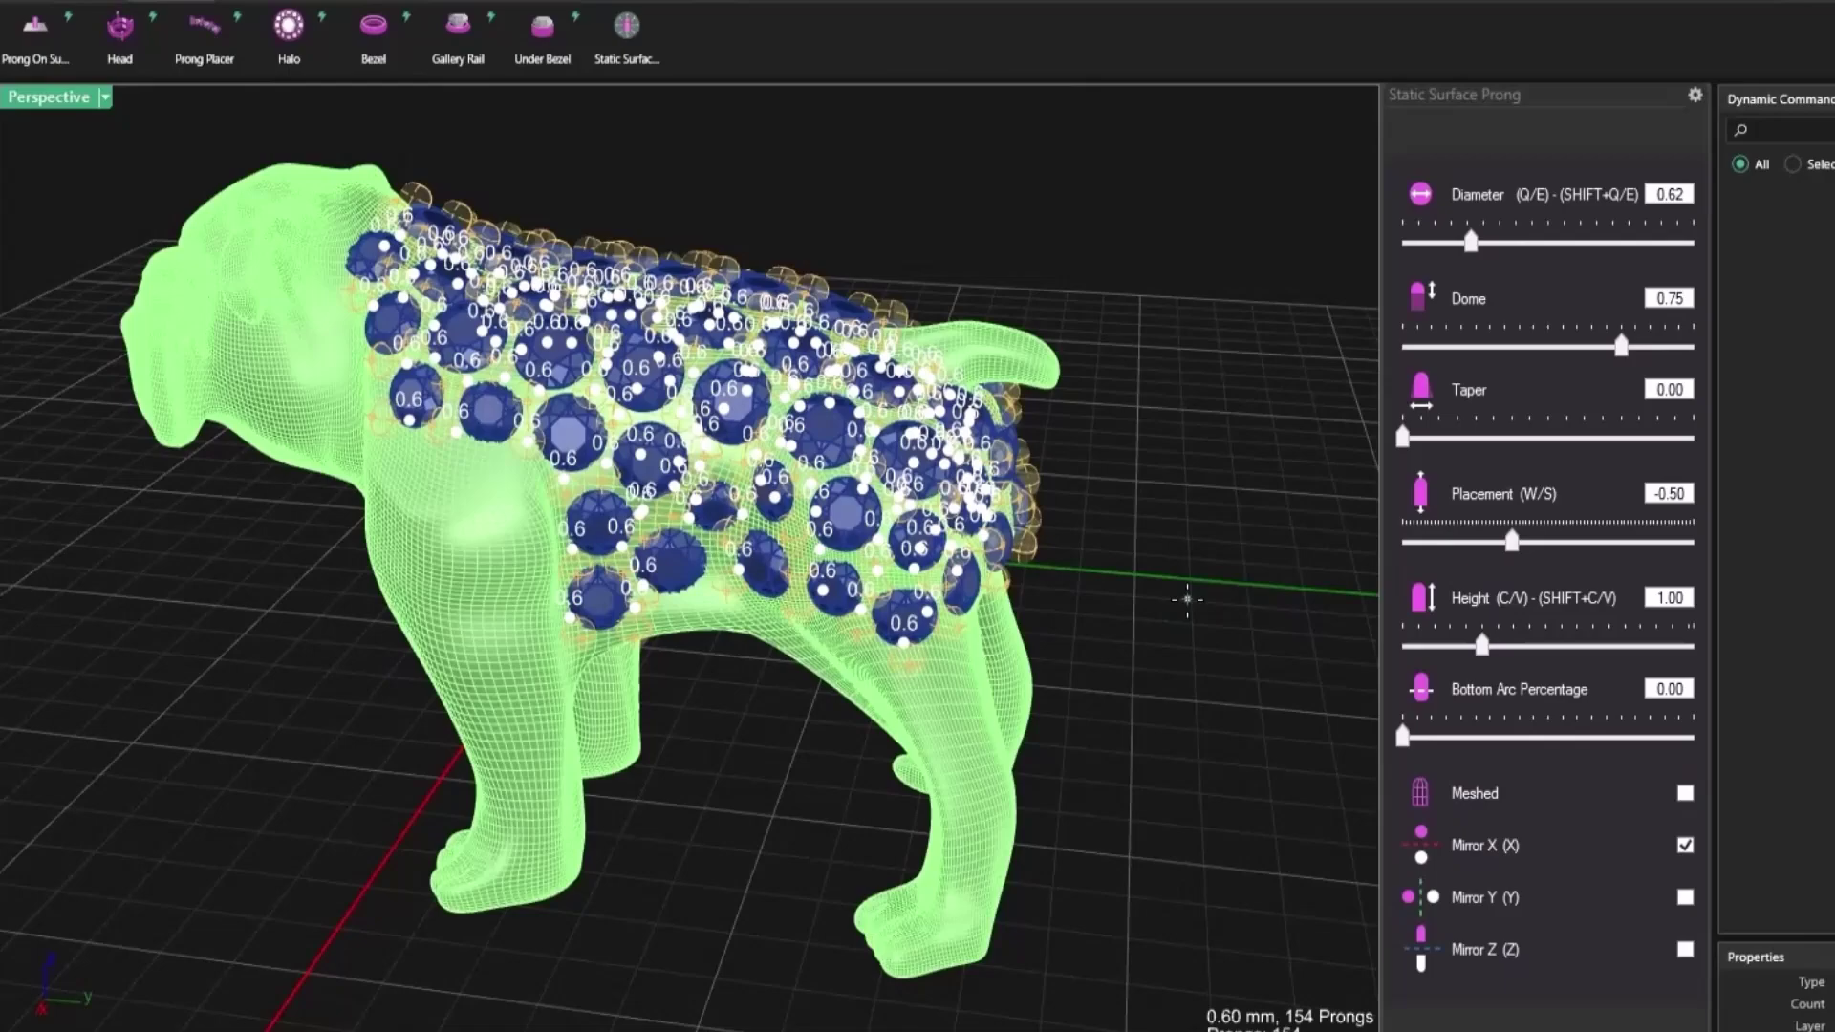
{"action": "key", "text": "Return"}
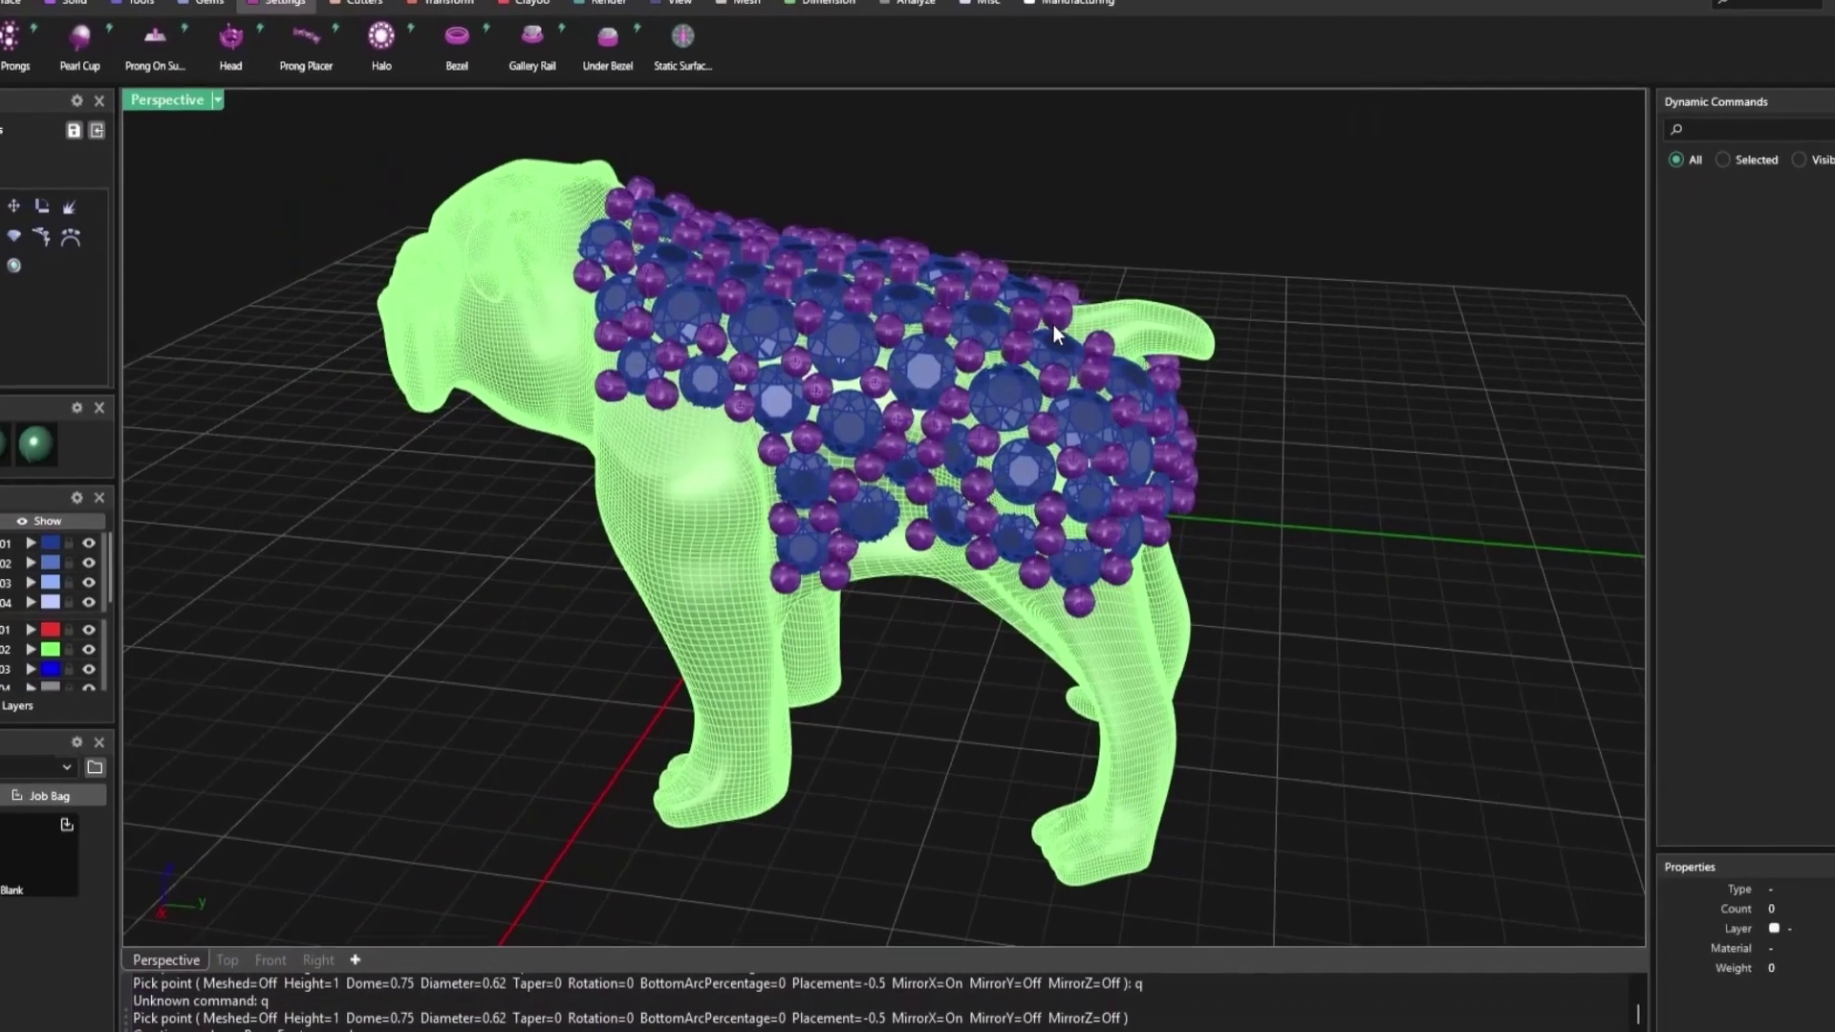
Step: Switch the viewport to the rendered display without mesh wires and inspect the finished prongs around the bulldog
{"action": "right_click_drag", "start_coordinate": [1053, 325], "coordinate": [1080, 373]}
{"action": "scroll", "coordinate": [876, 465], "scroll_direction": "down", "scroll_amount": 5}
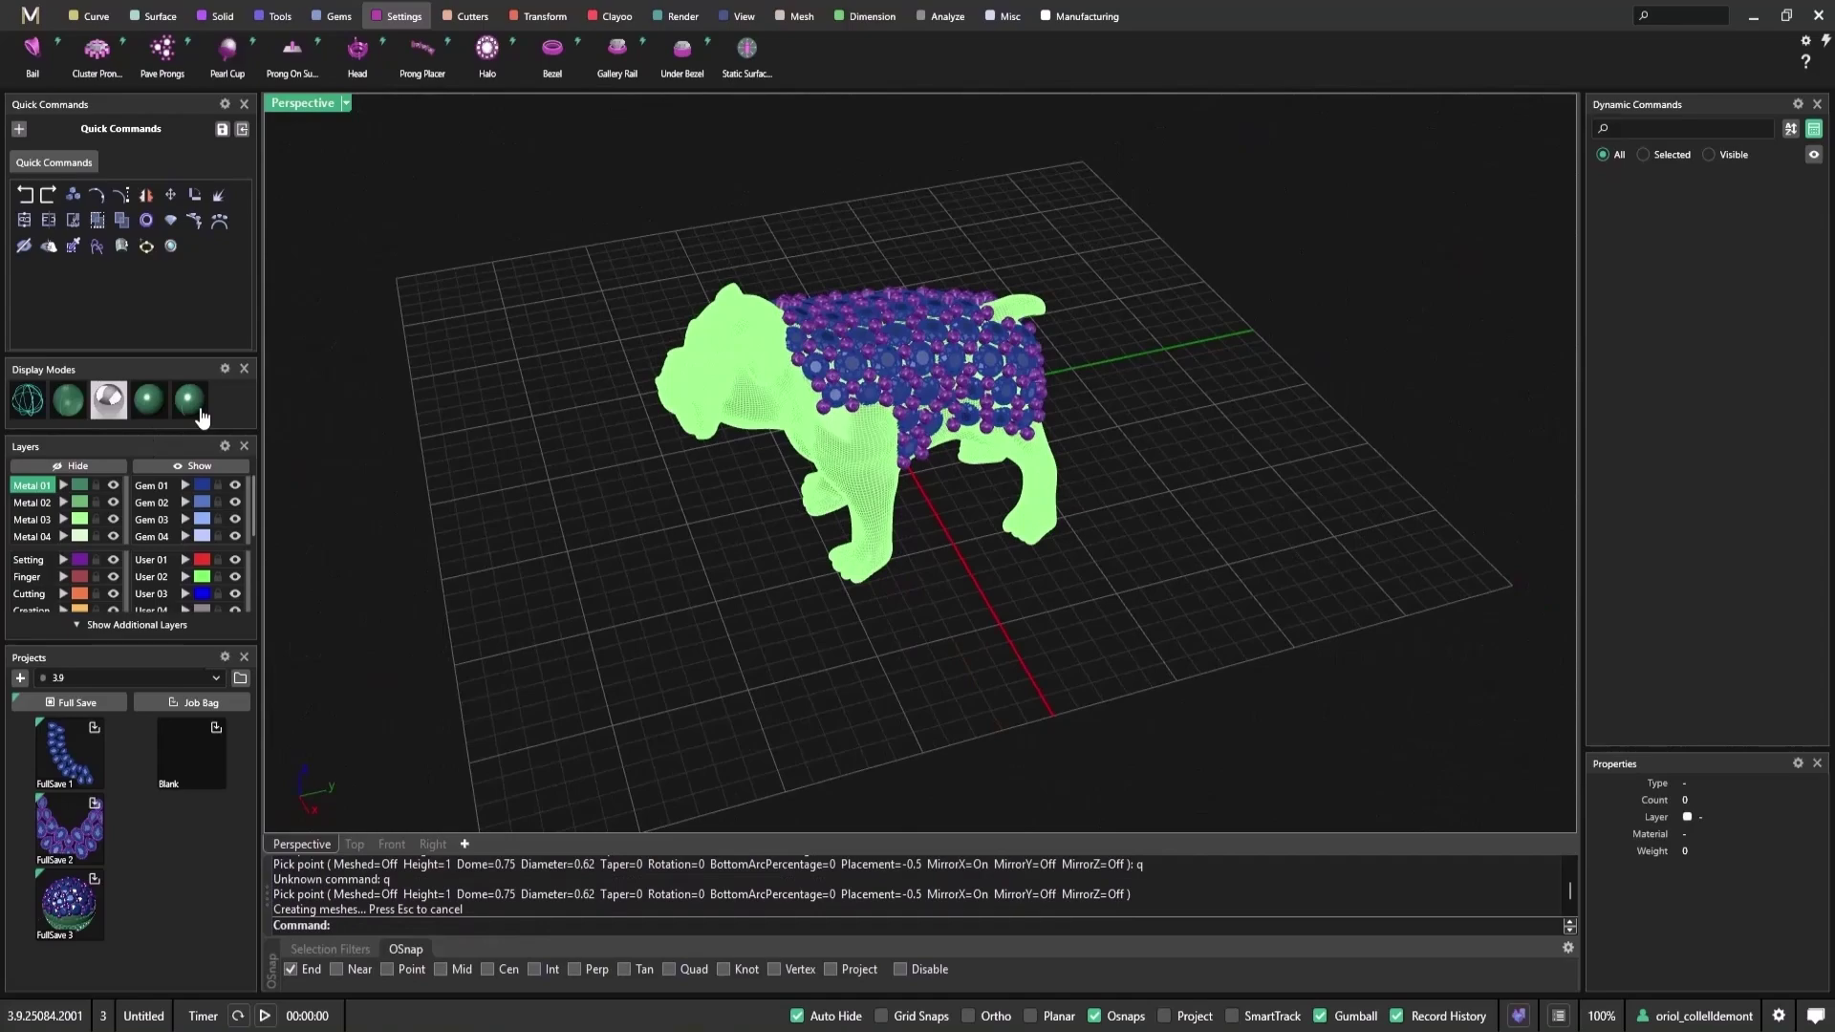
{"action": "mouse_move", "coordinate": [427, 371]}
{"action": "right_mouse_down"}
{"action": "mouse_move", "coordinate": [512, 529]}
{"action": "mouse_move", "coordinate": [1097, 444]}
{"action": "mouse_move", "coordinate": [612, 534]}
{"action": "mouse_move", "coordinate": [861, 463]}
{"action": "right_mouse_up"}
{"action": "right_click_drag", "start_coordinate": [1229, 537], "coordinate": [1108, 439]}
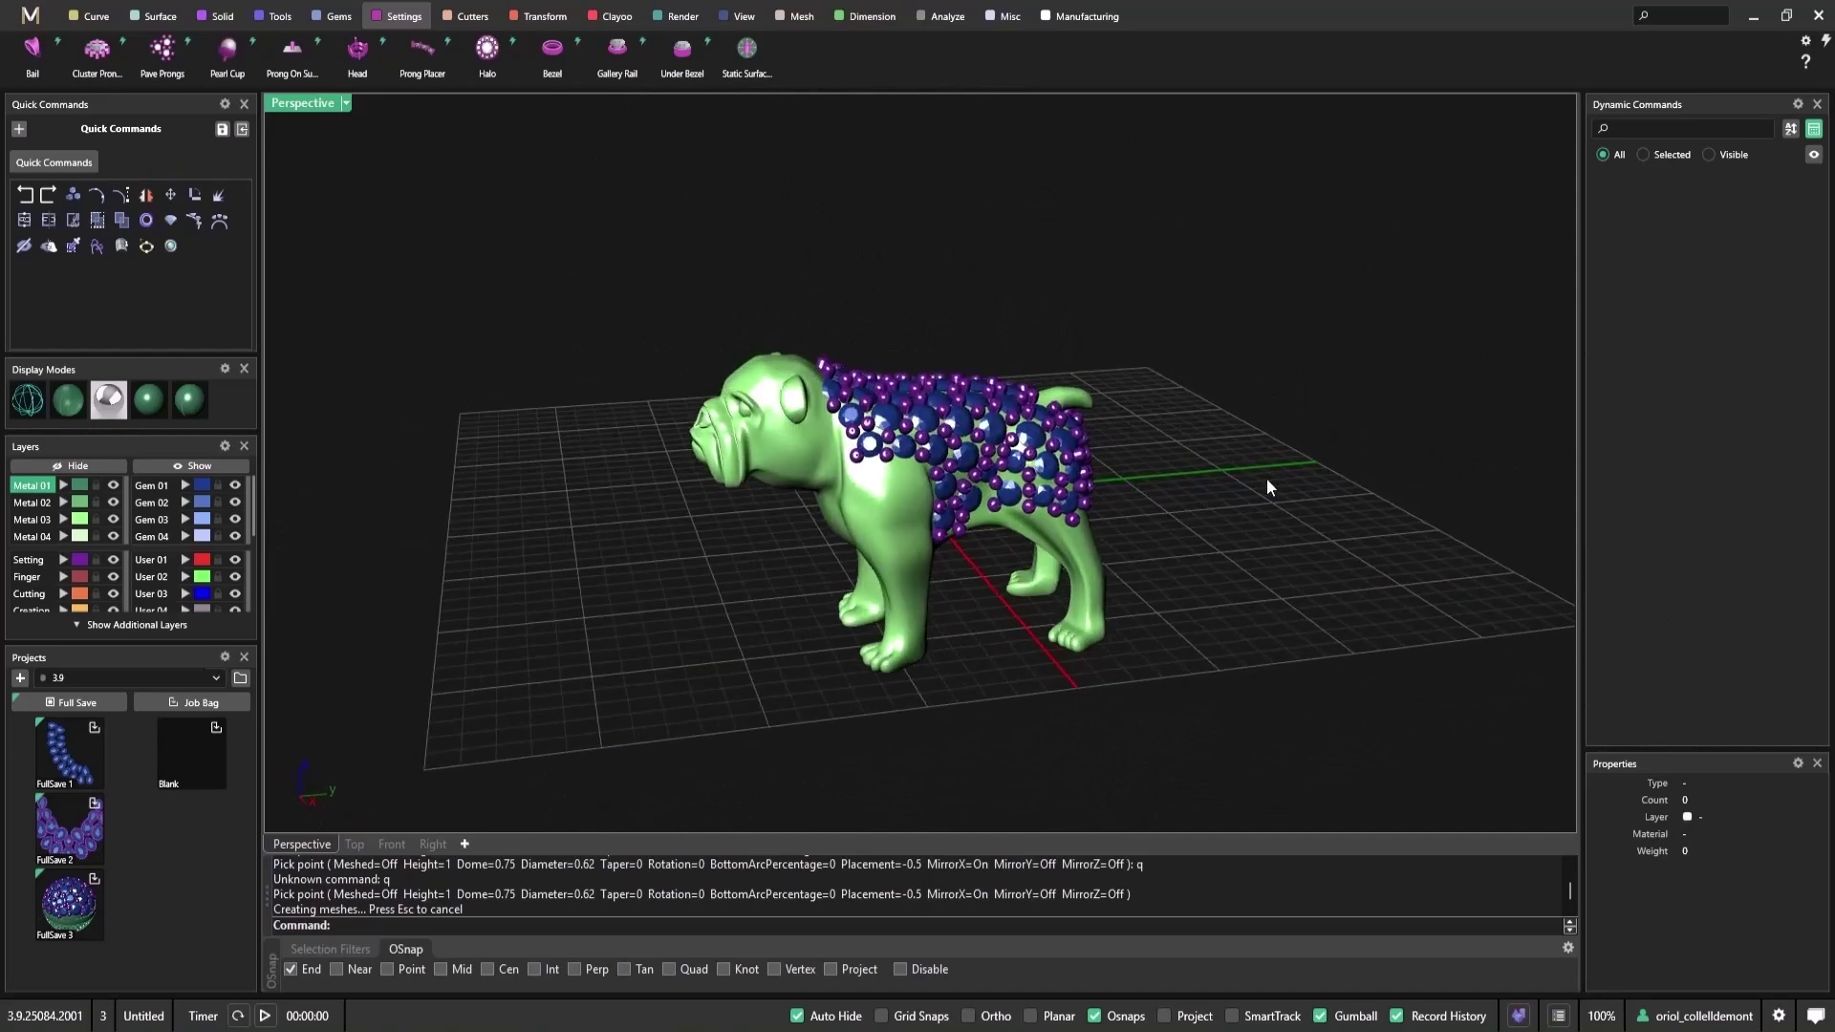